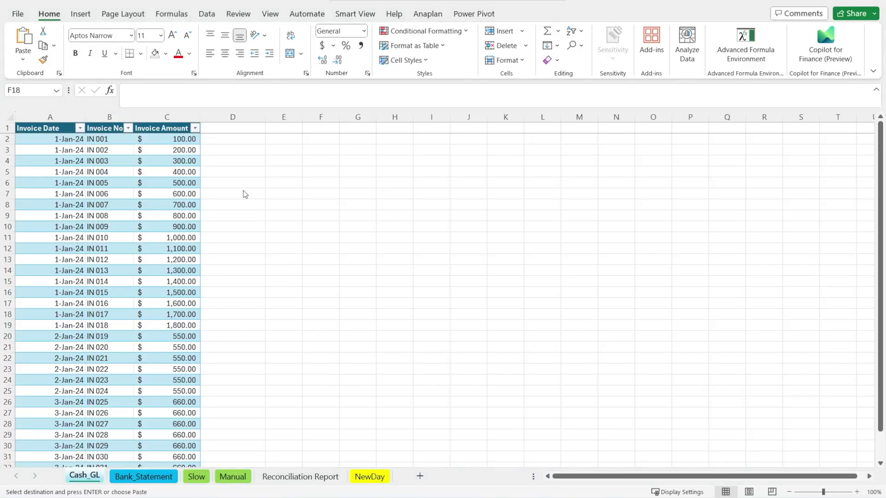
- Copy the IN 001 invoice row A2:C2 from the Cash_GL sheet into A2 of the Slow sheet
left_click_drag(176, 144, 53, 140)
key("ctrl+v")
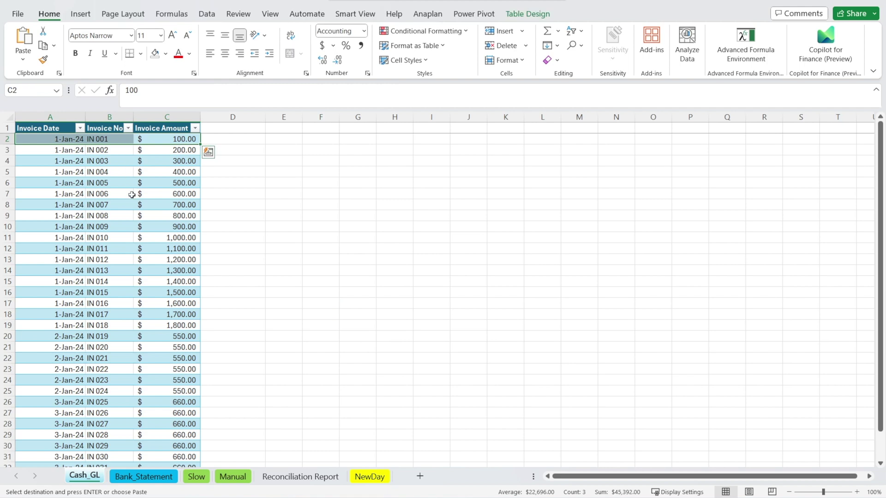
key("ctrl+c")
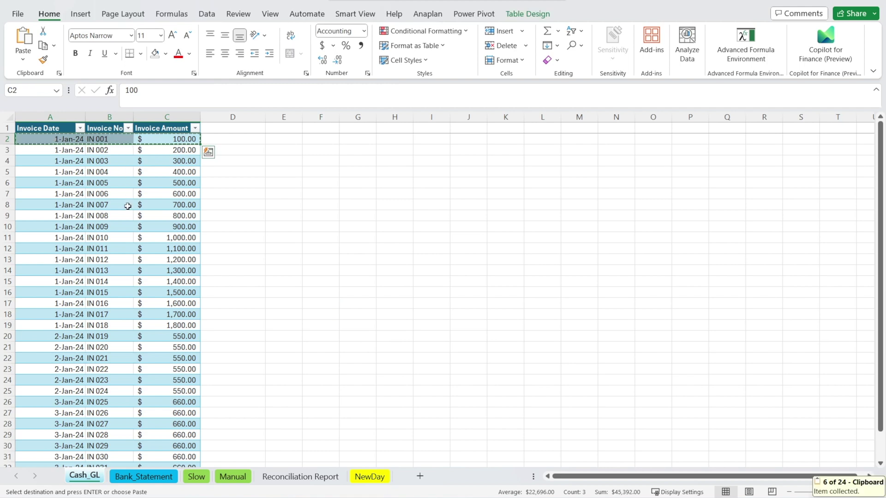
left_click(196, 476)
left_click(49, 182)
left_click(47, 139)
key("ctrl+v")
left_click(90, 239)
- Filter the Bank_Statement table's Invoice No column to show only IN 001
key("ctrl+Page_Up")
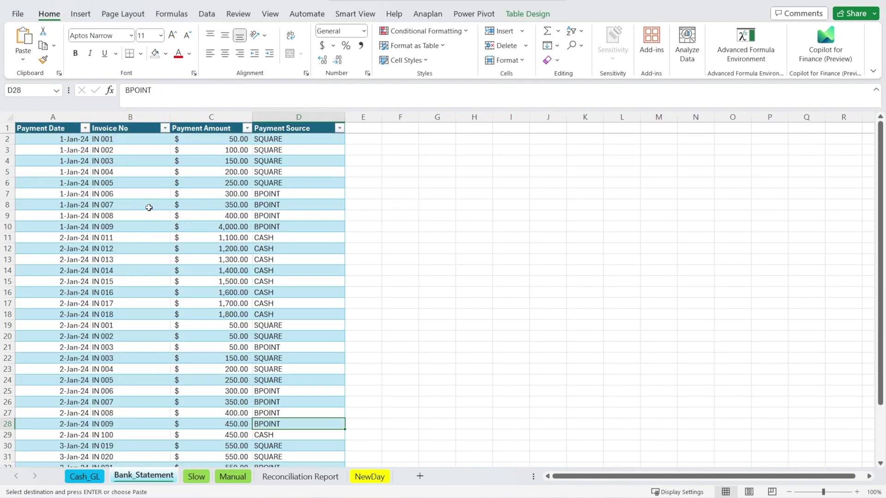
left_click(156, 183)
left_click(165, 128)
left_click(59, 276)
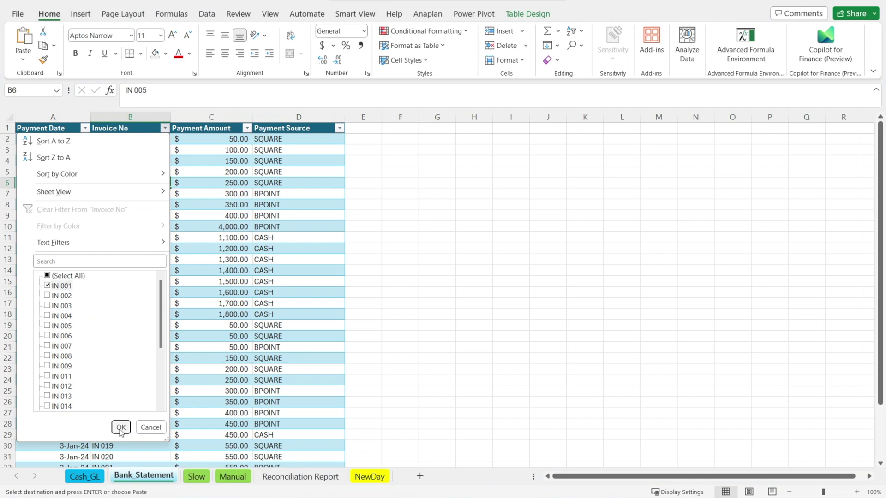
left_click(120, 427)
left_click(145, 258)
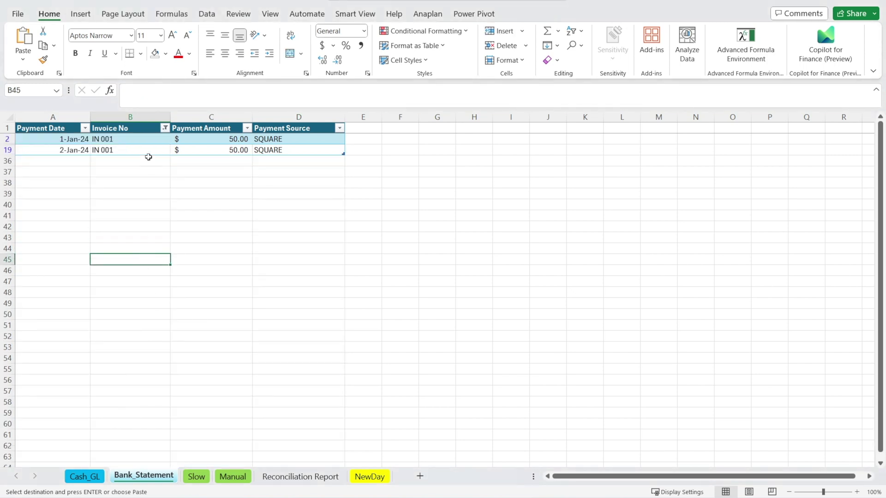
- Copy the filtered IN 001 payment rows from Bank_Statement into the Slow sheet starting at A3
left_click(113, 179)
left_click_drag(284, 150, 69, 140)
key("ctrl+c")
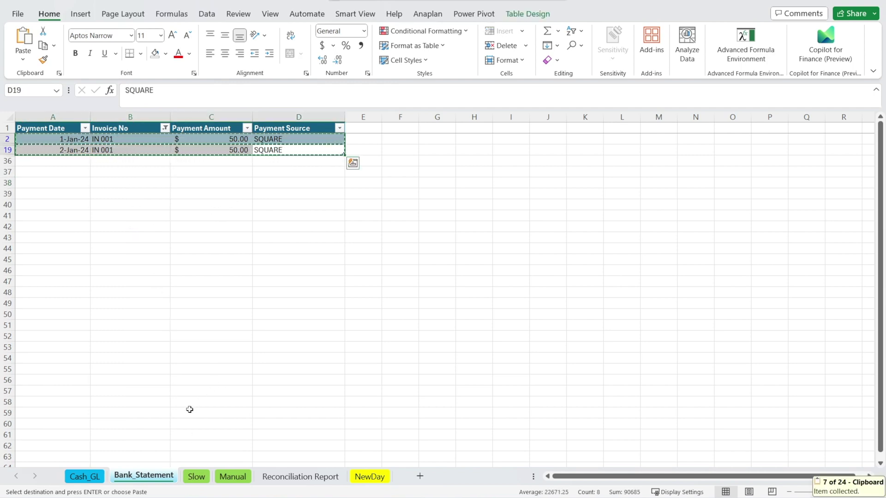
left_click(196, 476)
left_click(41, 148)
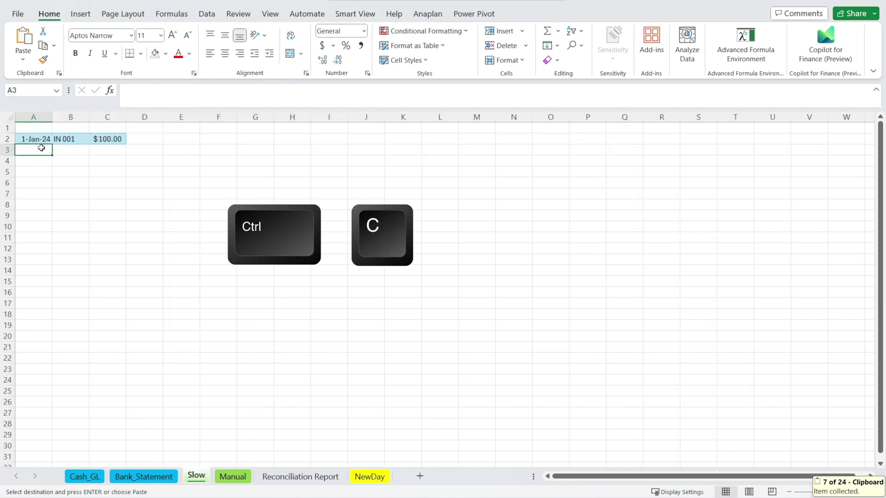
key("ctrl+v")
left_click(106, 258)
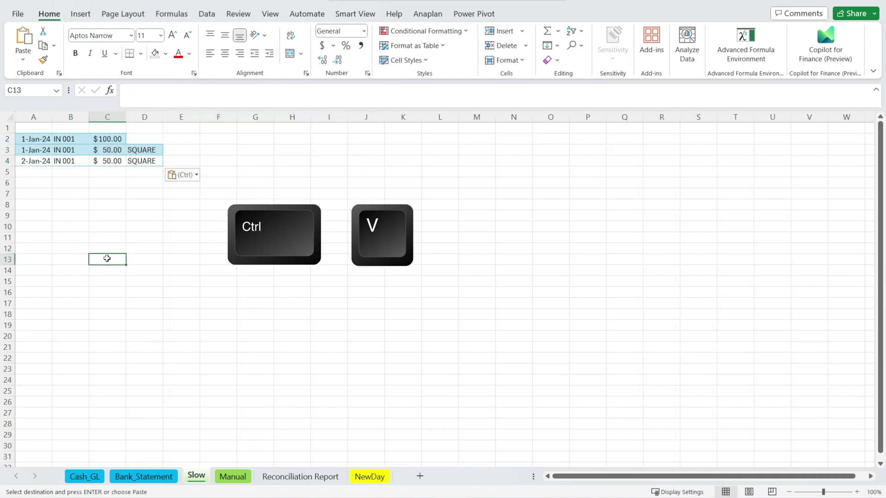
- Label the source of each IN 001 row in column E: GL in E2, Bank Statement in E3 and E4
left_click(180, 139)
type("G")
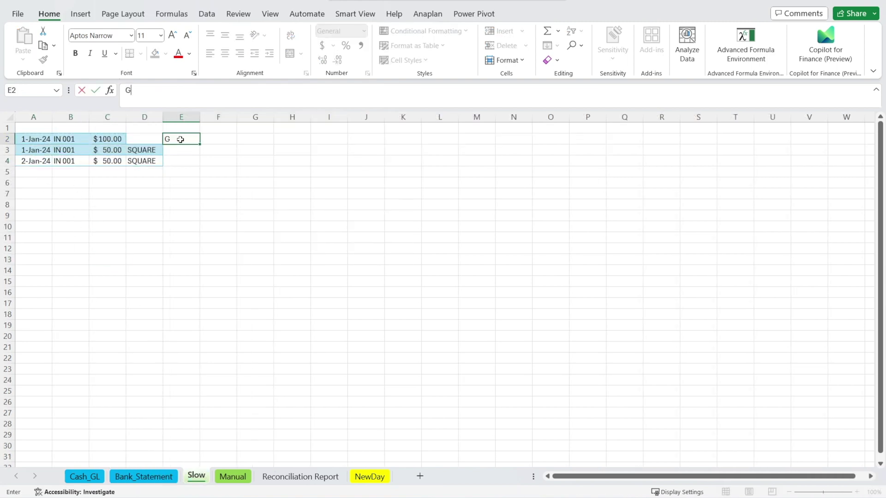
type("L")
key("Return")
type("Bank Statement")
key("Return")
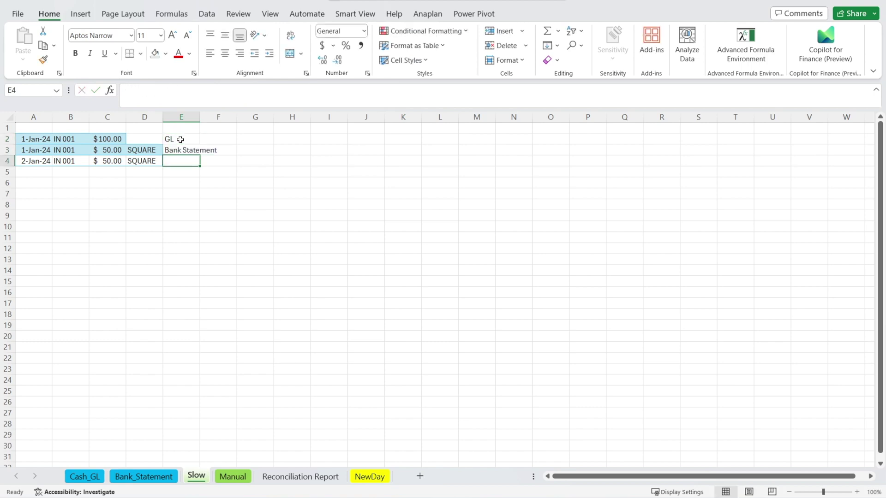
key("Up")
key("ctrl+c")
key("Down")
key("ctrl+v")
- Enter the formula =C2-SUM(C3:C4) in C5 to calculate the difference between invoice and payments
key("Down")
key("Left")
key("Left")
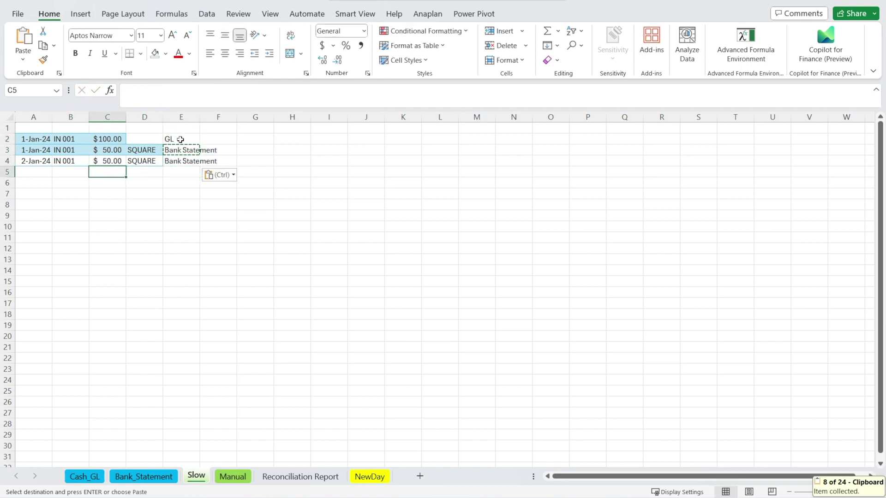
type("=")
key("Up")
key("Up")
key("Up")
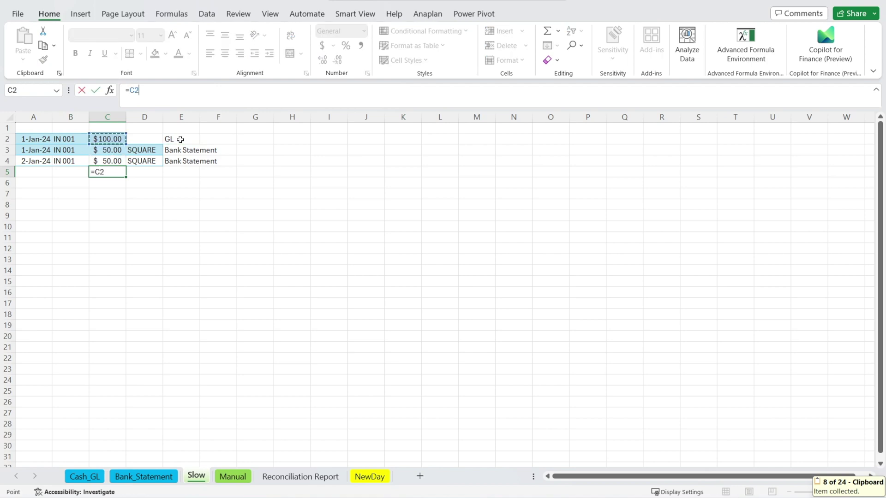
type("-sum(")
key("Up")
key("shift+Up")
type(")")
key("Return")
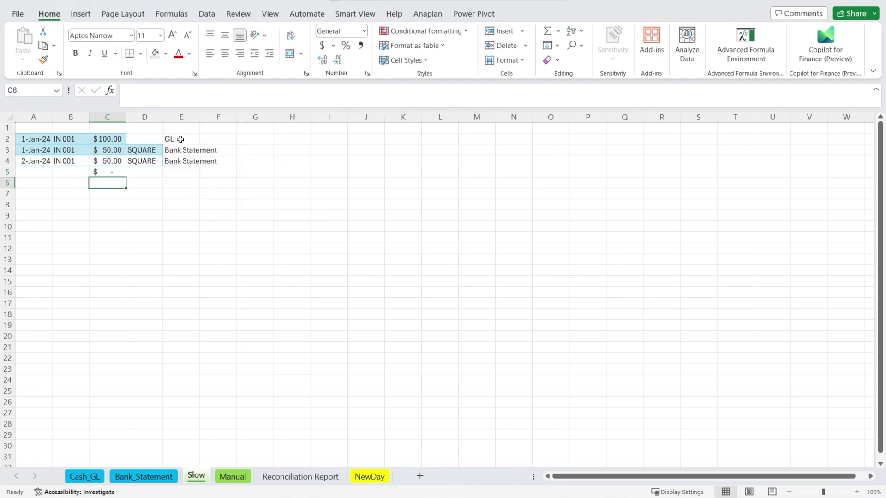
- Colour the text of the IN 001 ledger row A2:E2 red
left_click(179, 153)
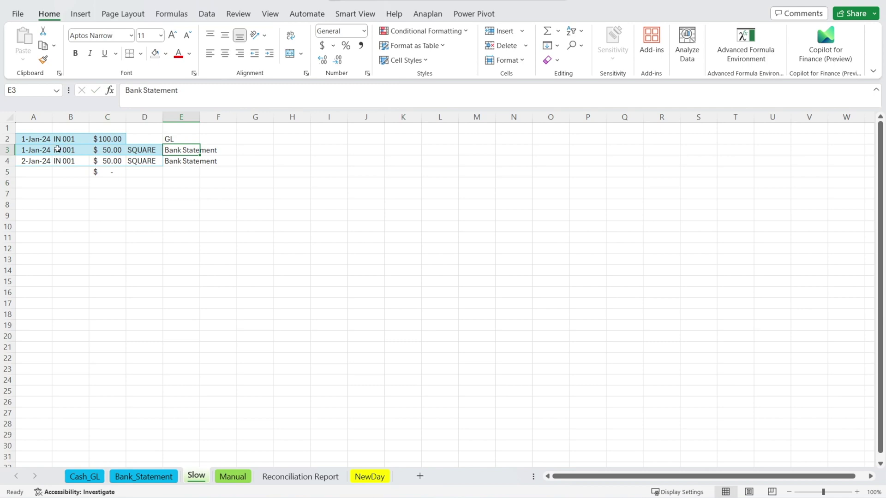
left_click_drag(42, 136, 175, 135)
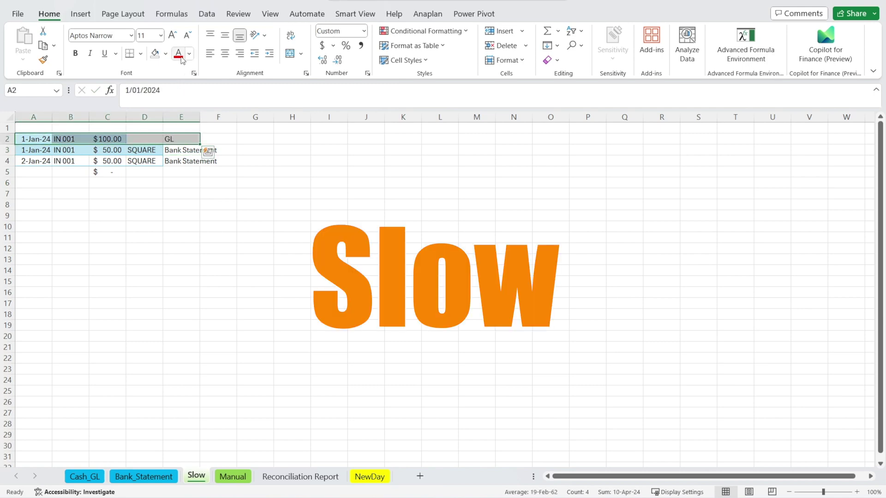
left_click(178, 203)
- Enter Matched in F5 and give the cell a light green fill
left_click_drag(37, 138, 213, 171)
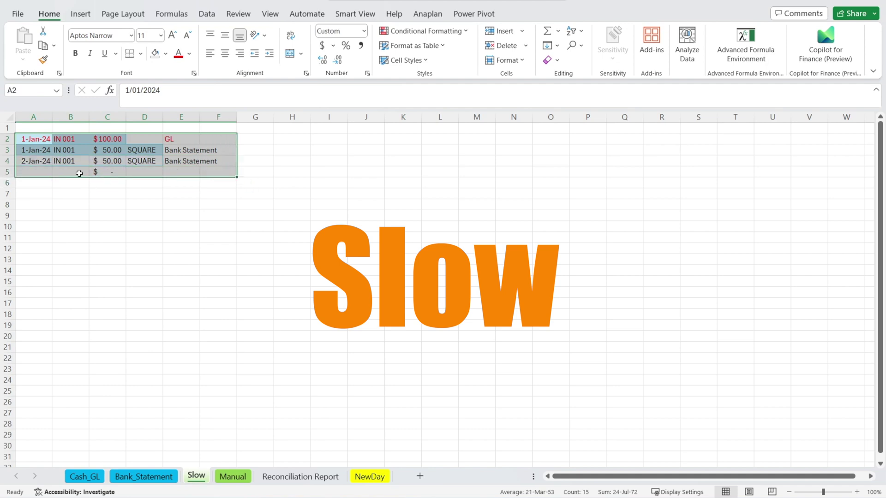
left_click(228, 171)
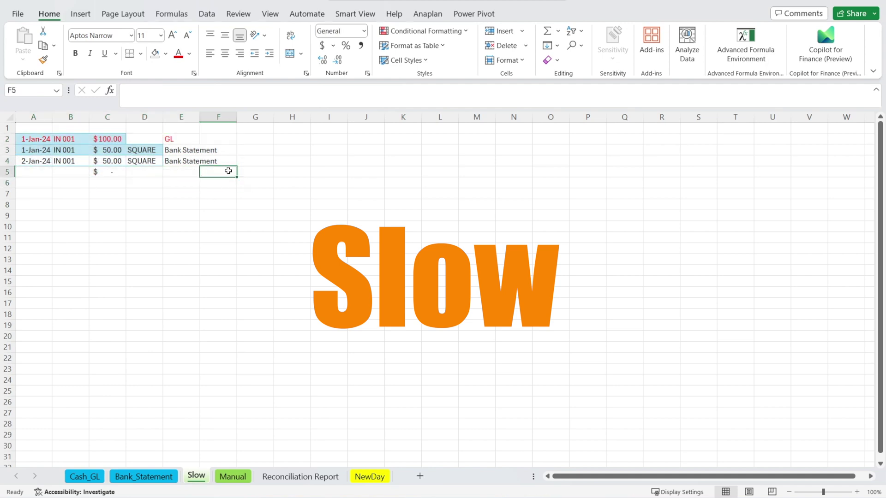
type("Matche")
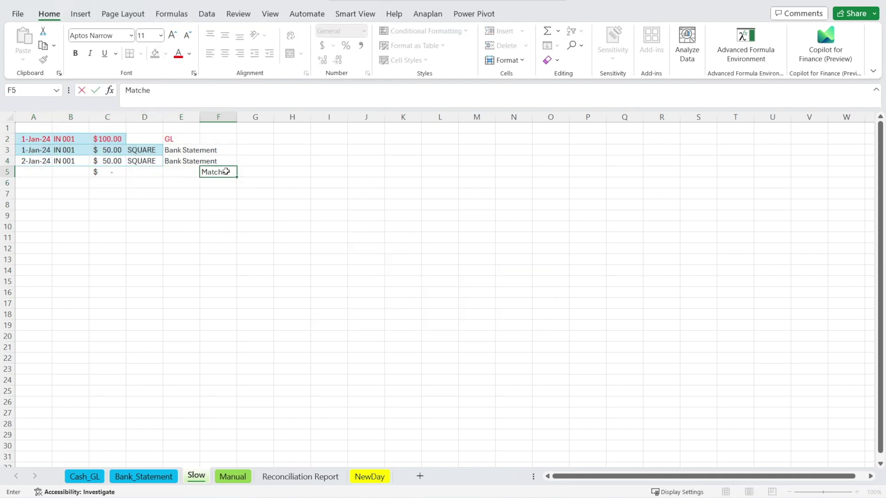
type("d")
key("ctrl+Return")
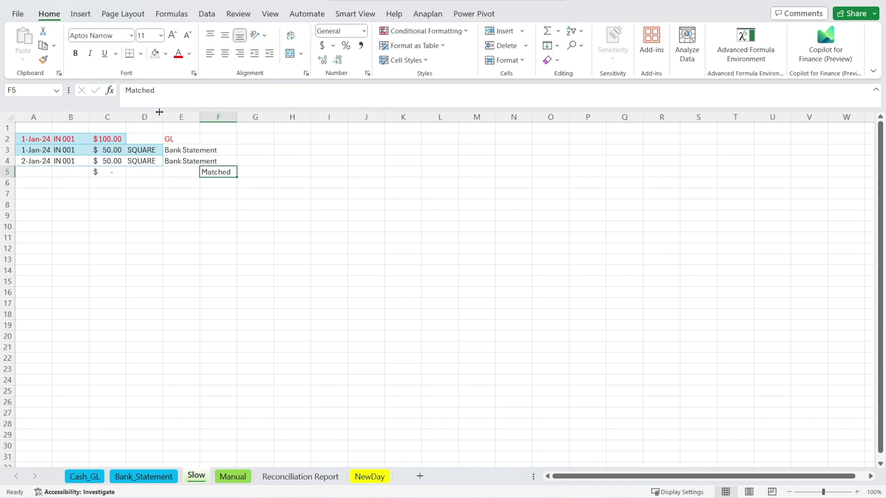
left_click(165, 53)
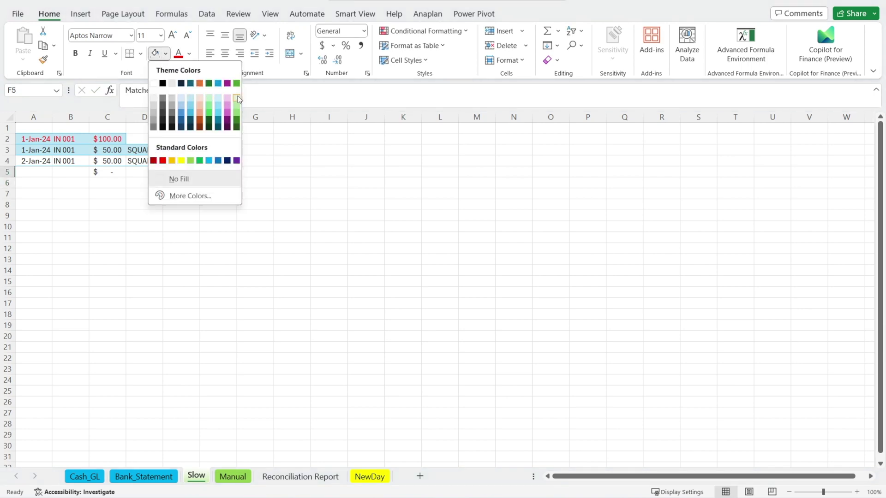
left_click(237, 97)
left_click(148, 340)
- Copy the IN 002 invoice row A3:C3 from the Cash_GL sheet into A7 of the Slow sheet
left_click(83, 474)
left_click(160, 257)
left_click_drag(69, 150, 177, 149)
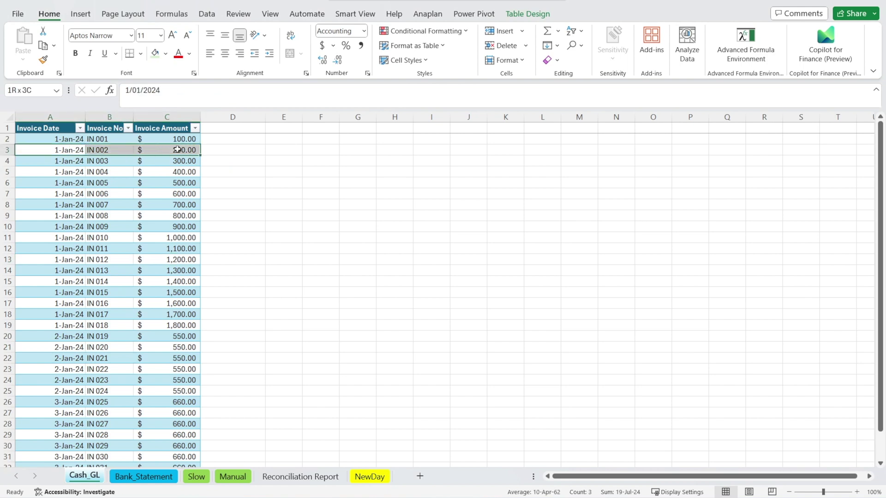
key("ctrl+c")
left_click(195, 477)
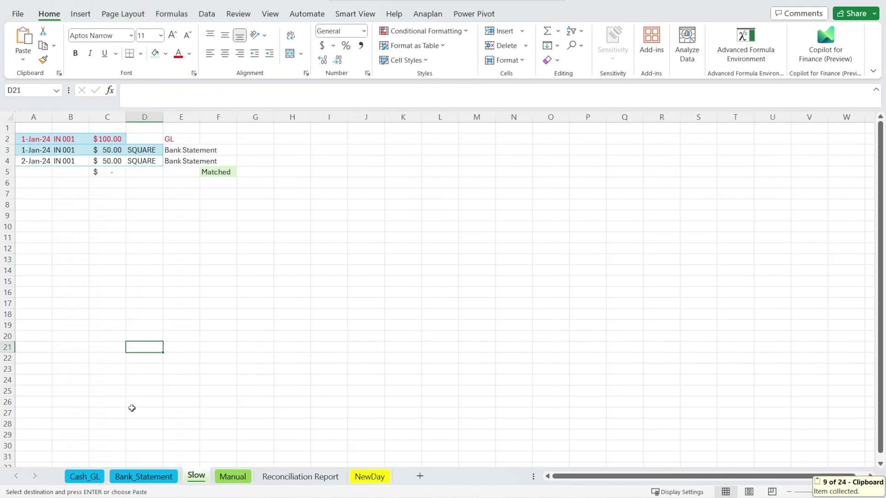
left_click(41, 193)
key("ctrl+v")
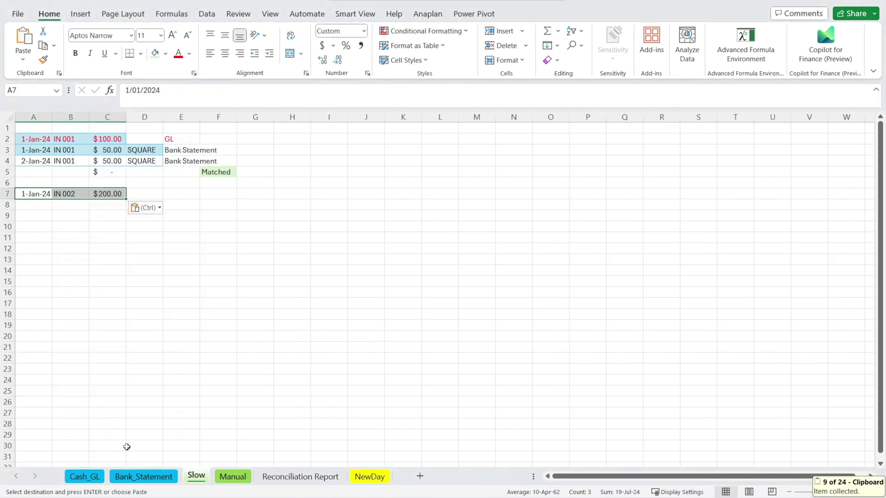
- Change the Invoice No filter on the Bank_Statement table to show only IN 002
left_click(143, 476)
left_click(130, 325)
left_click(164, 128)
left_click(47, 285)
left_click(47, 296)
left_click(121, 427)
left_click(142, 283)
- Copy the filtered IN 002 payment rows from Bank_Statement into the Slow sheet starting at A8
left_click_drag(64, 149, 300, 138)
key("ctrl+c")
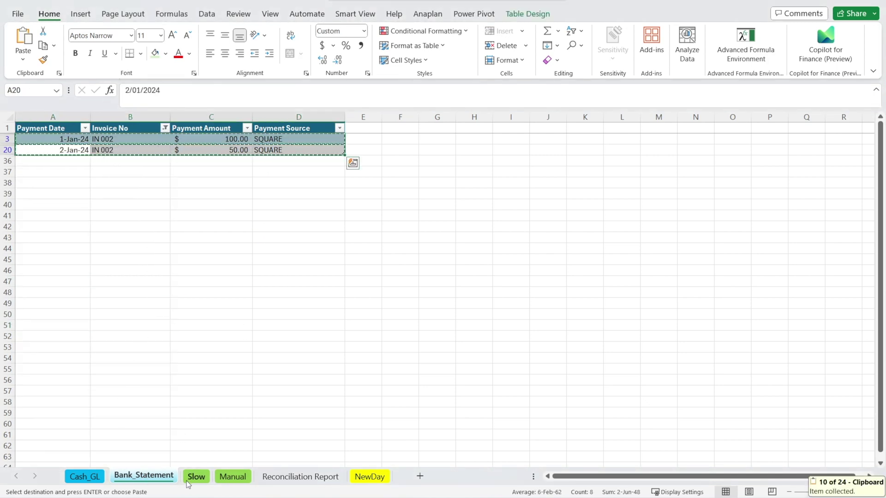
left_click(196, 476)
left_click(40, 206)
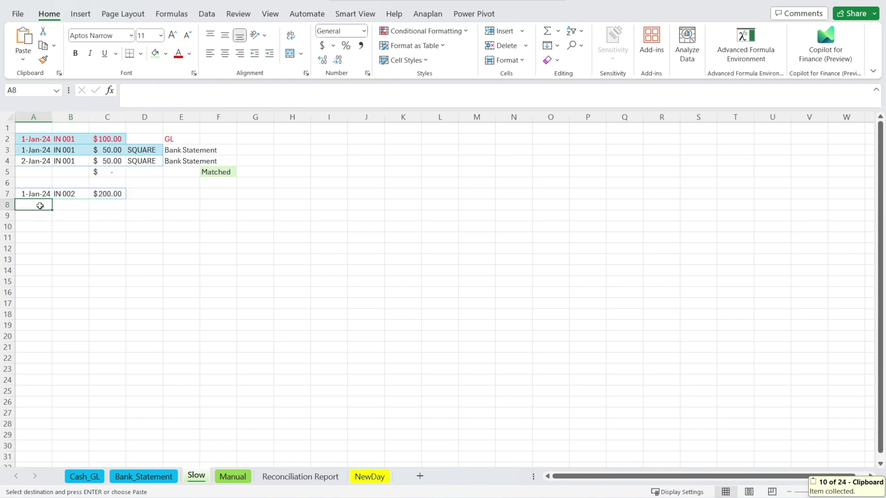
key("ctrl+v")
- Copy the difference formula from C5 to C10 for the IN 002 block
left_click(113, 173)
key("ctrl+c")
left_click(109, 226)
key("ctrl+v")
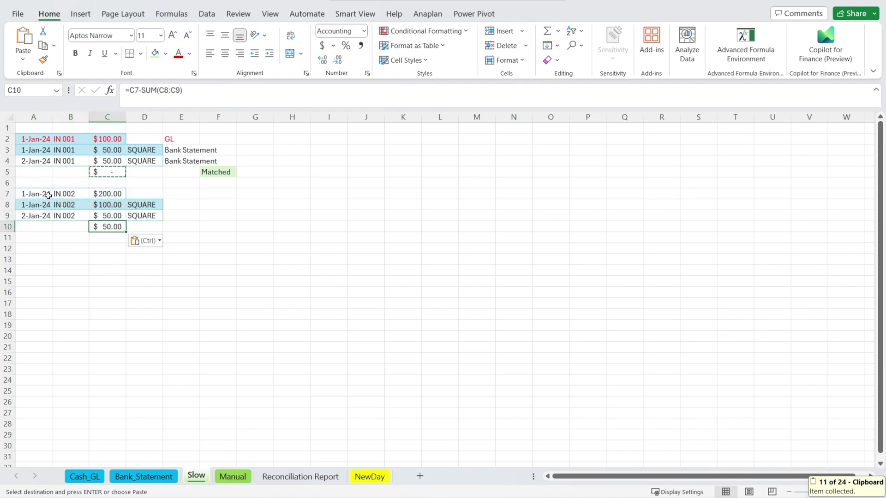
- Colour the text of the IN 002 ledger row A7:D7 red and check its invoice and payment amounts
left_click_drag(48, 195, 155, 193)
left_click(178, 54)
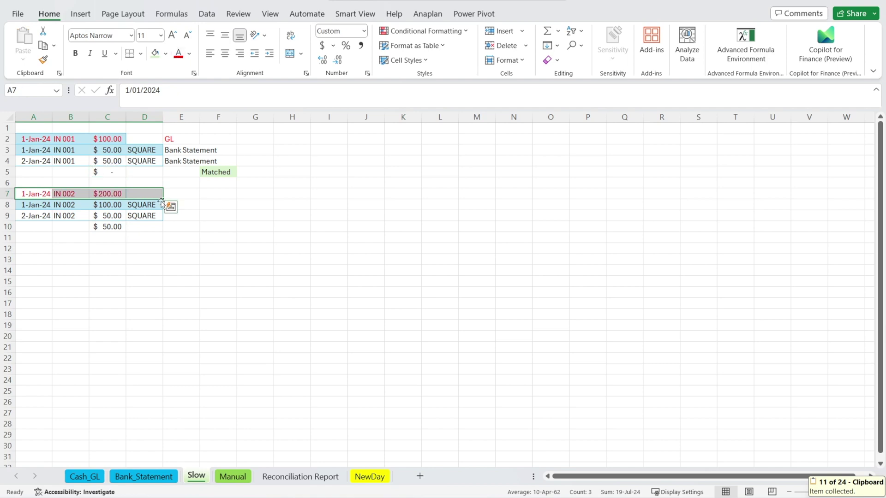
left_click(115, 229)
left_click(116, 197)
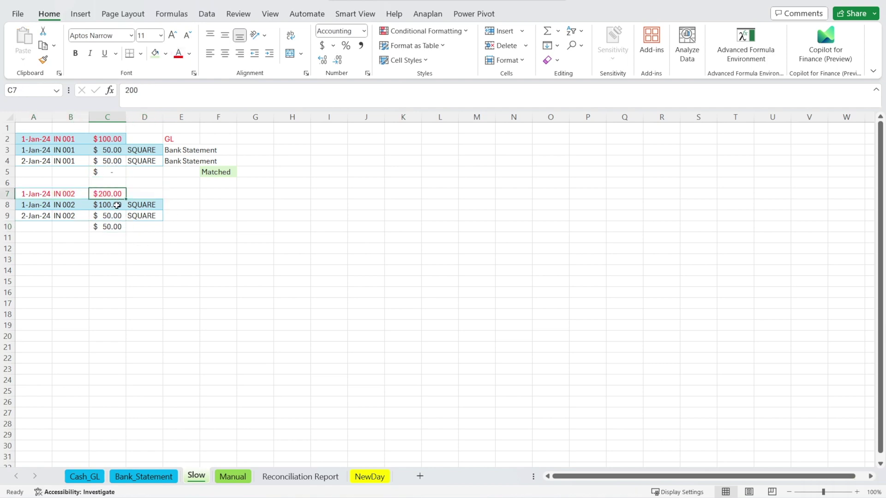
left_click_drag(117, 204, 117, 212)
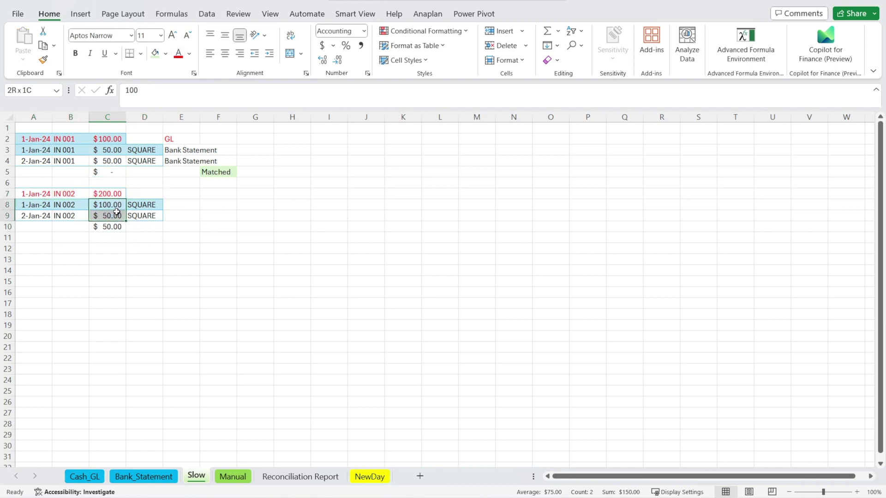
- Copy the GL and Bank Statement labels from E2:E4 to the IN 002 rows starting at E7
left_click_drag(184, 138, 182, 162)
key("ctrl+c")
left_click(178, 194)
key("ctrl+v")
left_click(163, 261)
left_click_drag(108, 204, 107, 216)
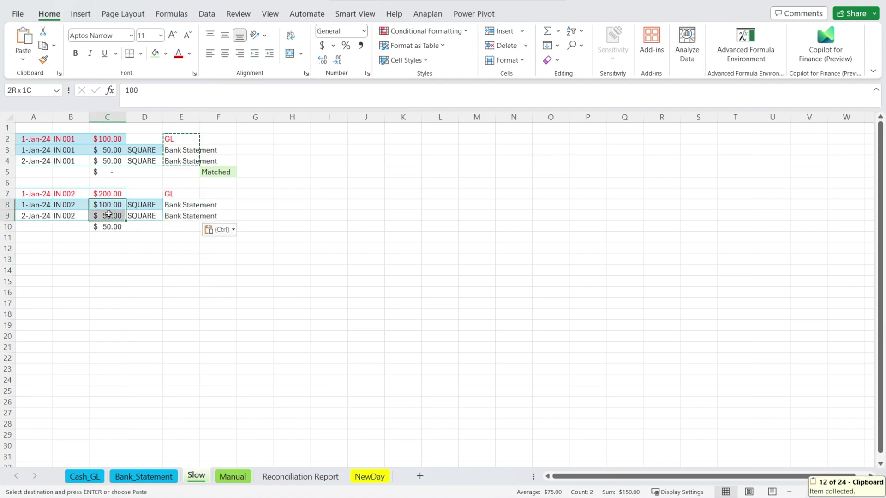
left_click(182, 227)
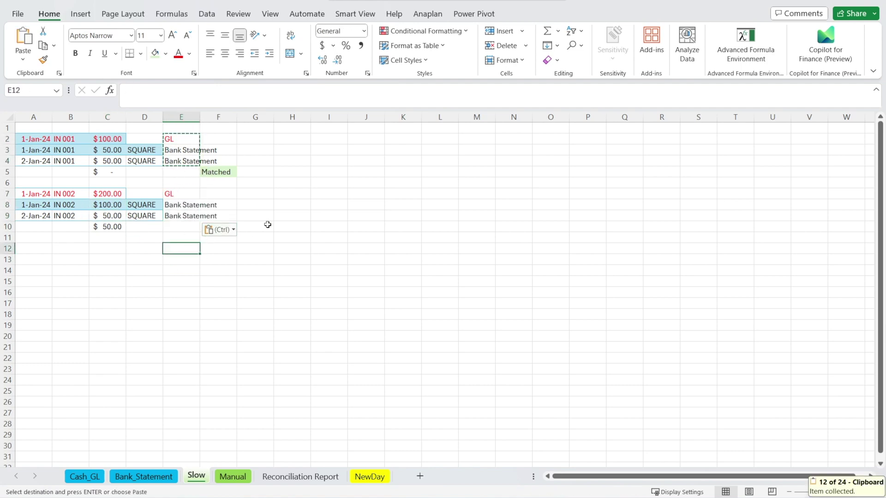
- Fill cell F10 with standard red to flag the IN 002 difference
left_click(249, 227)
key("Left")
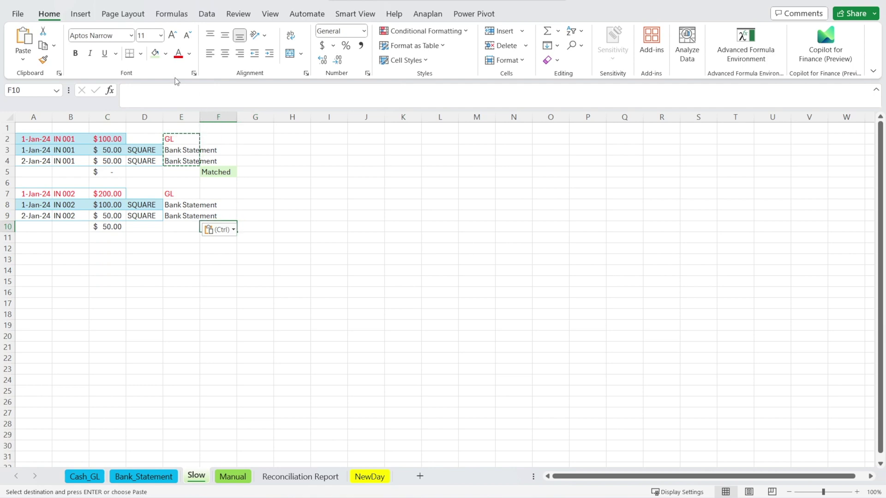
left_click(166, 54)
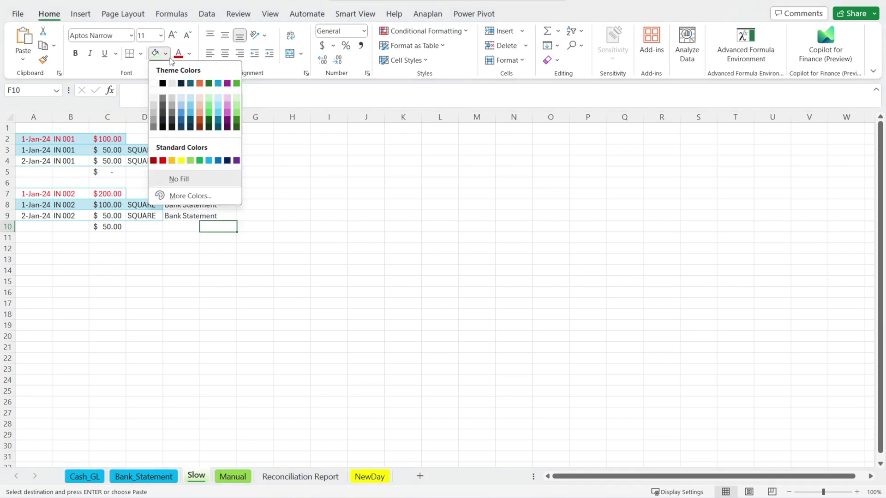
left_click(164, 162)
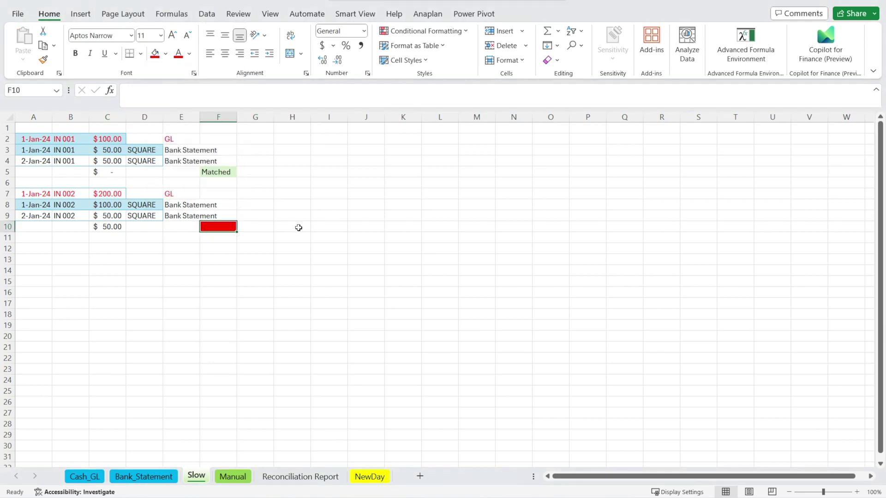
left_click(138, 282)
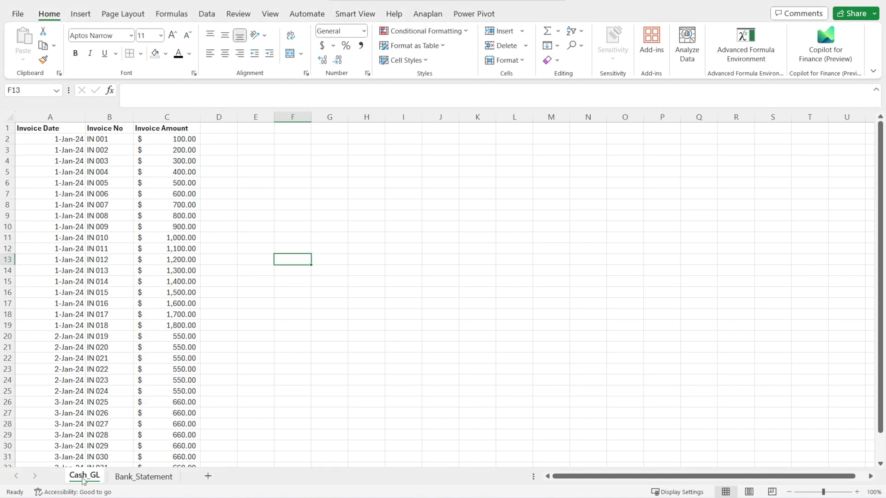
- Convert the Cash_GL invoice data into a table with headers and name it Cash_GL
left_click(137, 480)
left_click(87, 476)
left_click(100, 273)
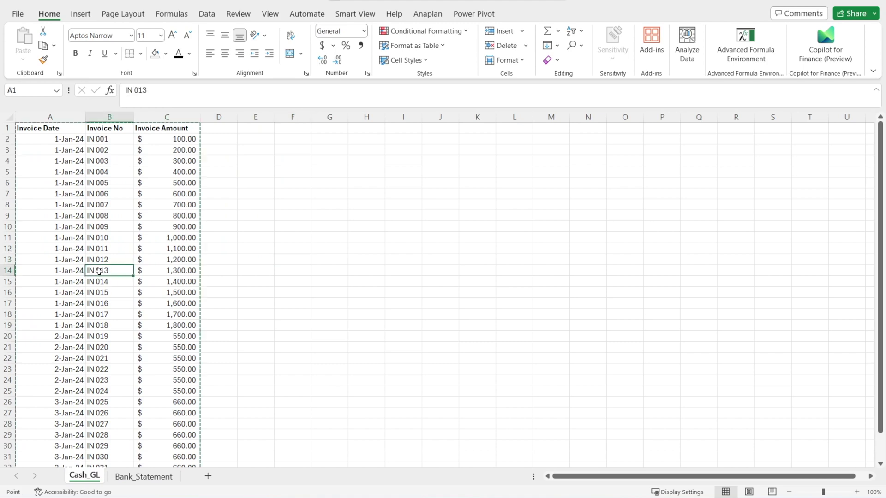
key("ctrl+t")
left_click(362, 378)
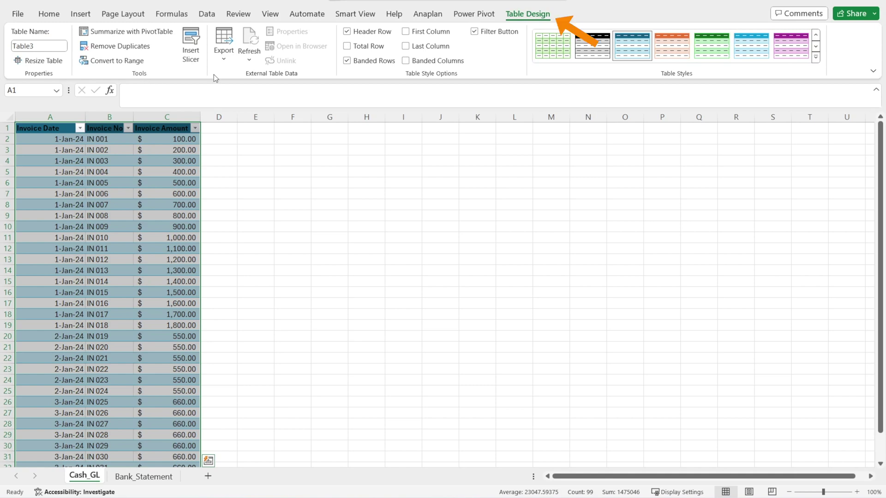
left_click(45, 43)
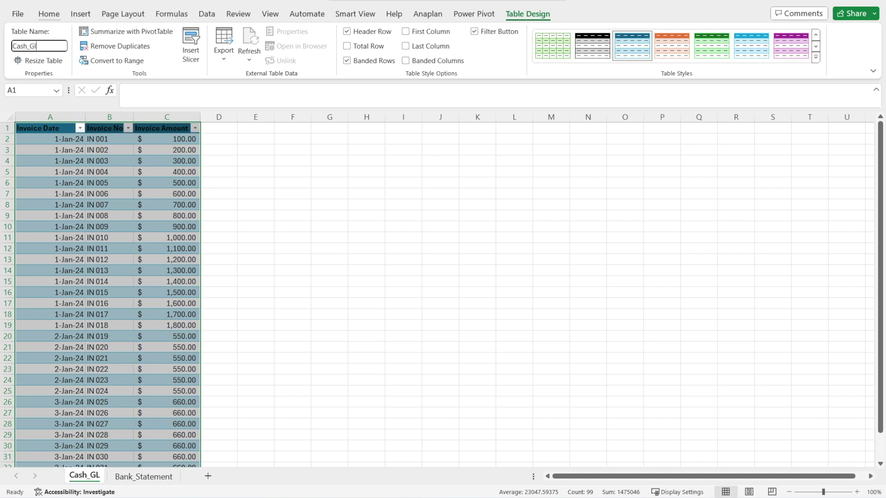
key("Return")
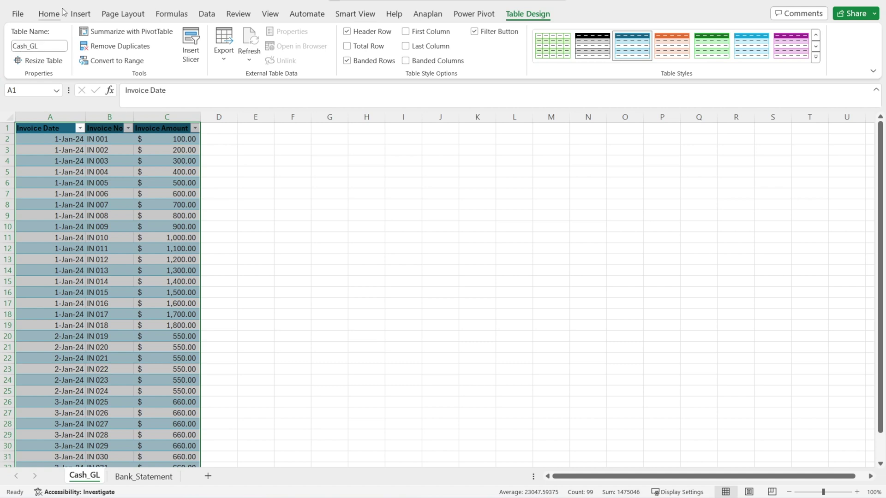
- Convert the Bank_Statement payment data into a table with headers and name it Bank_Statement
left_click(157, 477)
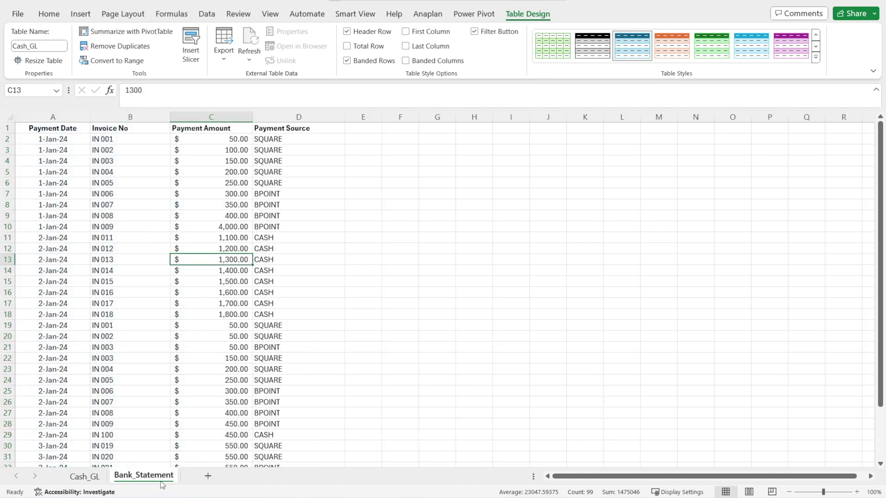
left_click(147, 283)
key("ctrl+t")
key("ctrl+t")
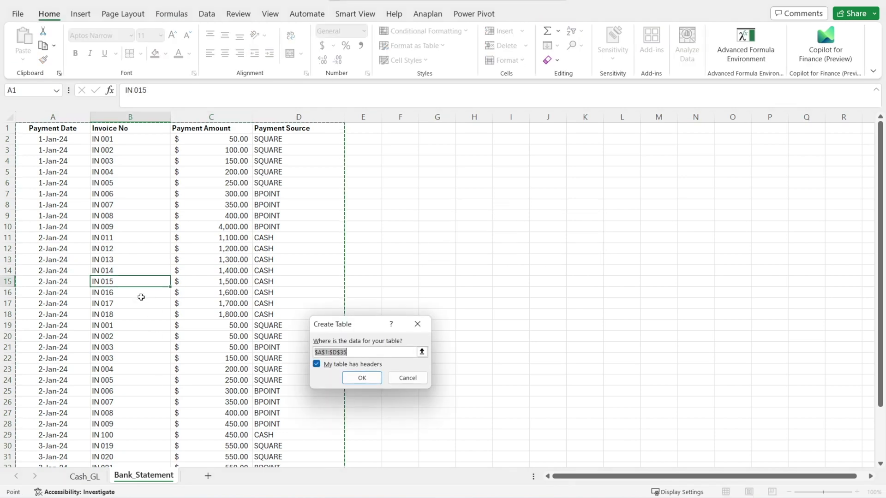
left_click(363, 376)
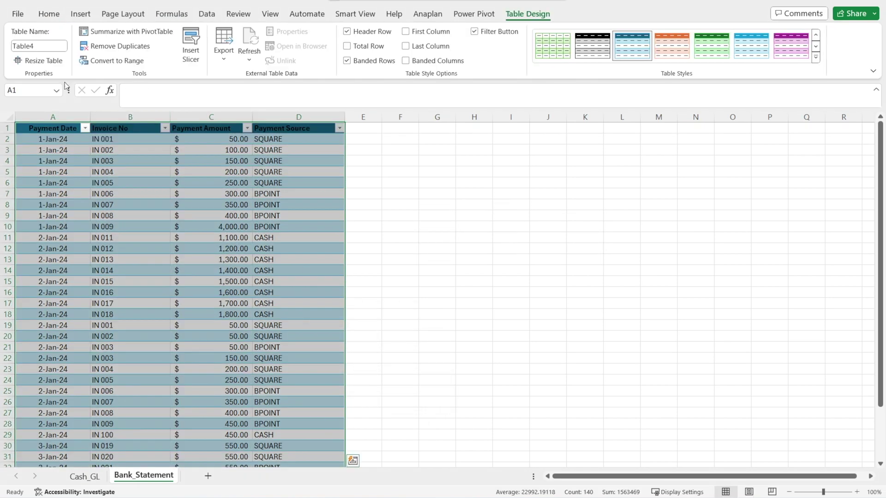
left_click(46, 46)
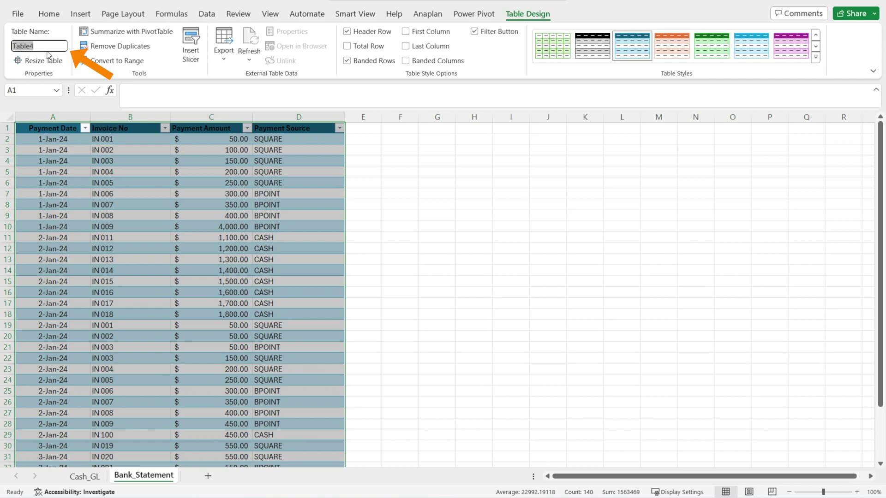
type("Bank_Statement")
key("Return")
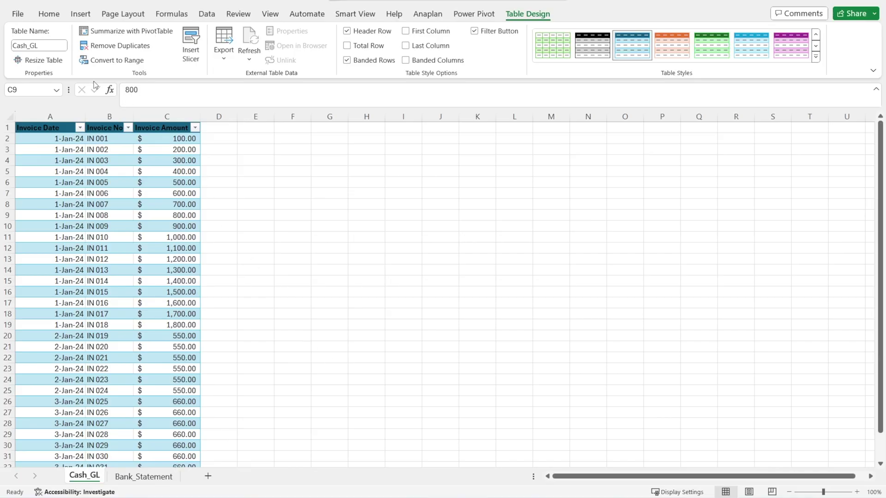
- Search the Office Add-ins store for Copilot for Finance
left_click(49, 14)
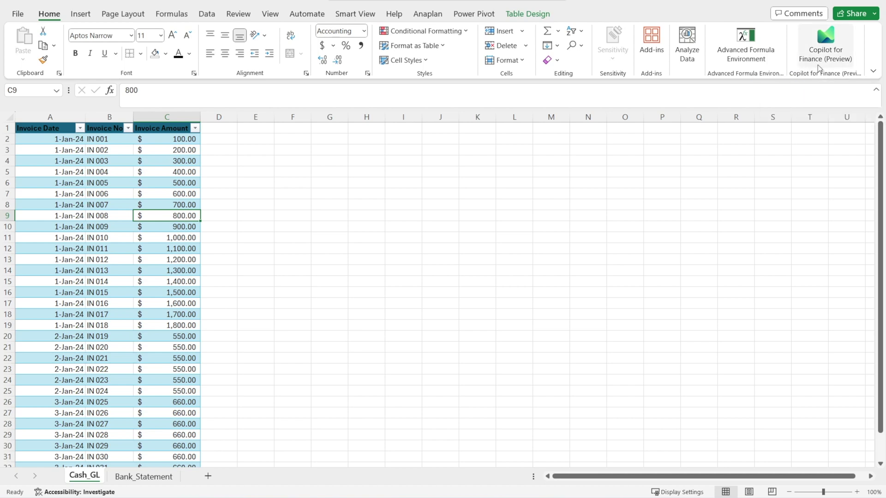
left_click(663, 54)
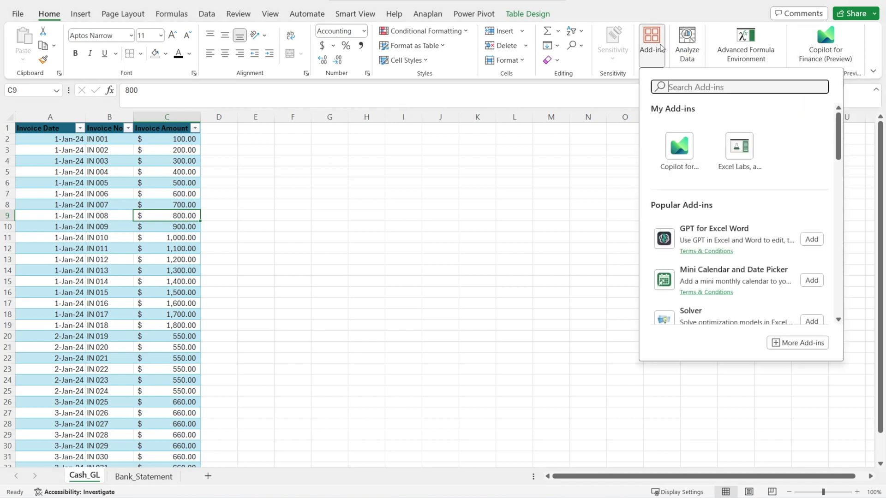
left_click(794, 345)
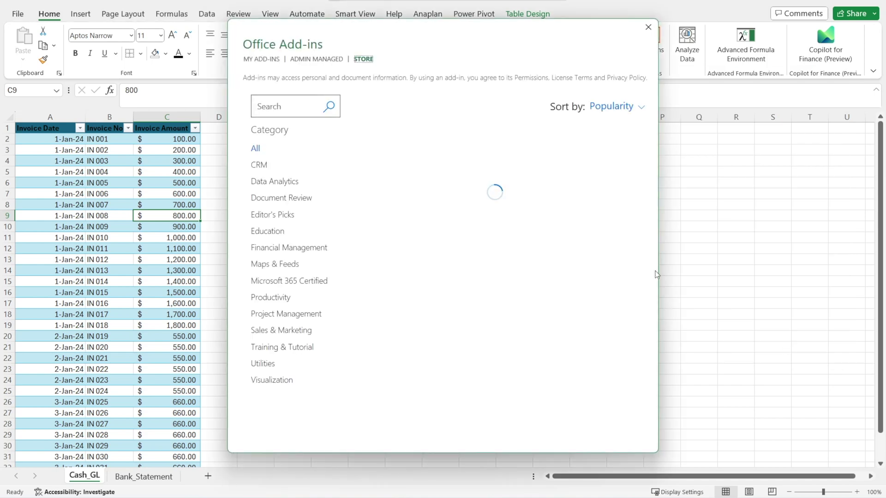
left_click(273, 106)
type("copilot for finan")
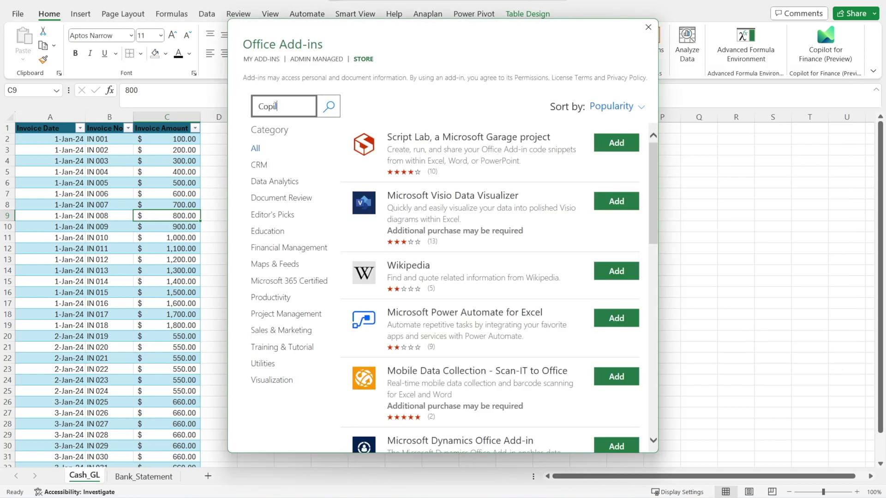
type("ce")
key("Return")
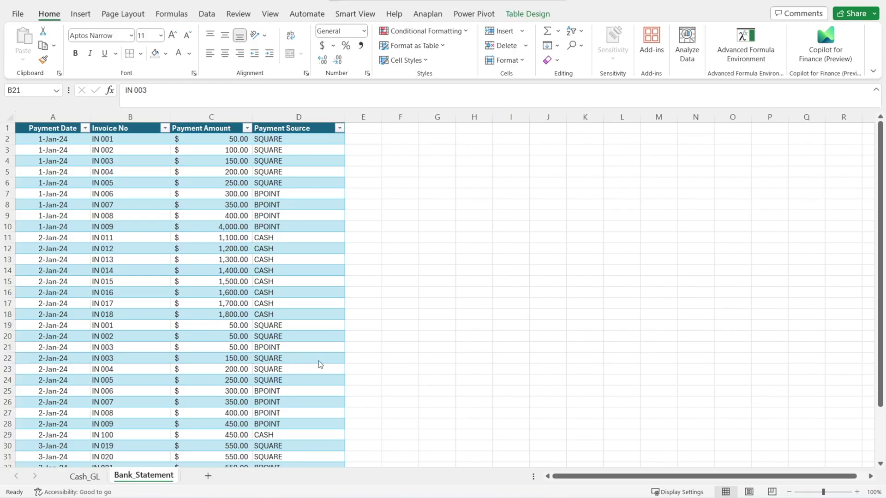
- Start a Copilot for Finance data reconciliation between the Cash_GL and Bank_Statement worksheets and their tables of the same names
left_click(825, 41)
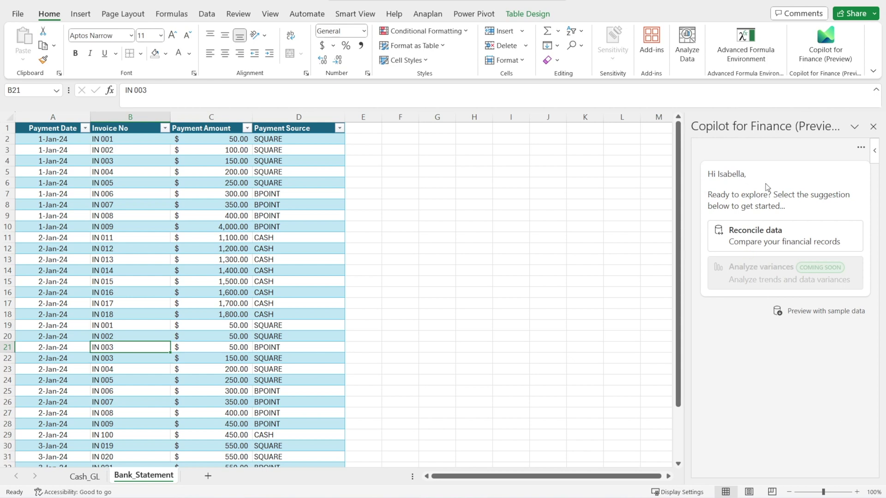
left_click(742, 235)
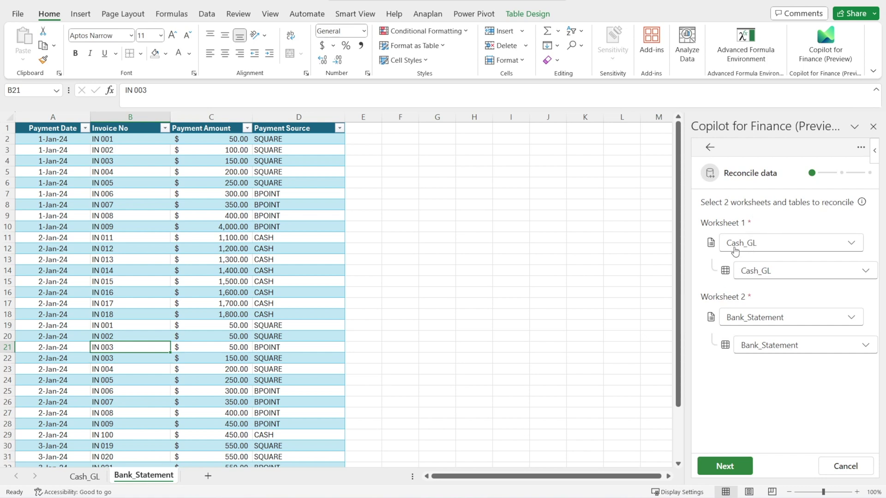
left_click(861, 272)
left_click(860, 271)
left_click(747, 470)
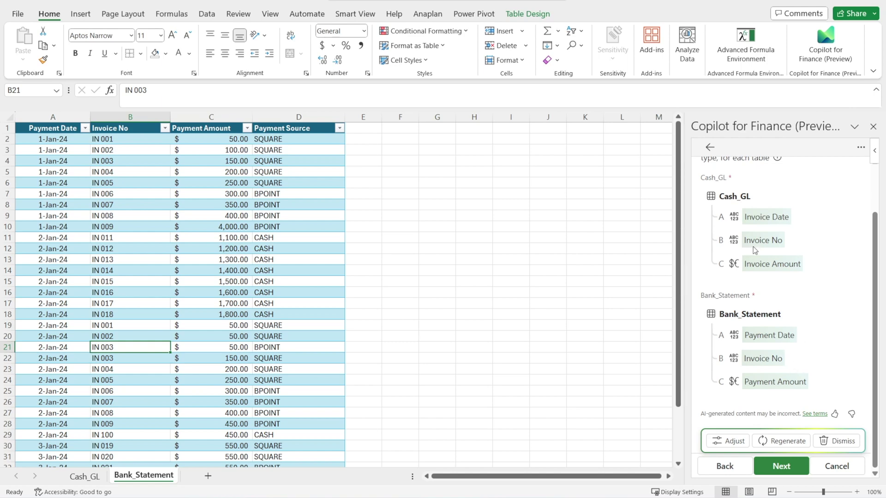
- Remove Invoice Date and Payment Date from the columns to match and generate the reconciliation report
left_click(733, 441)
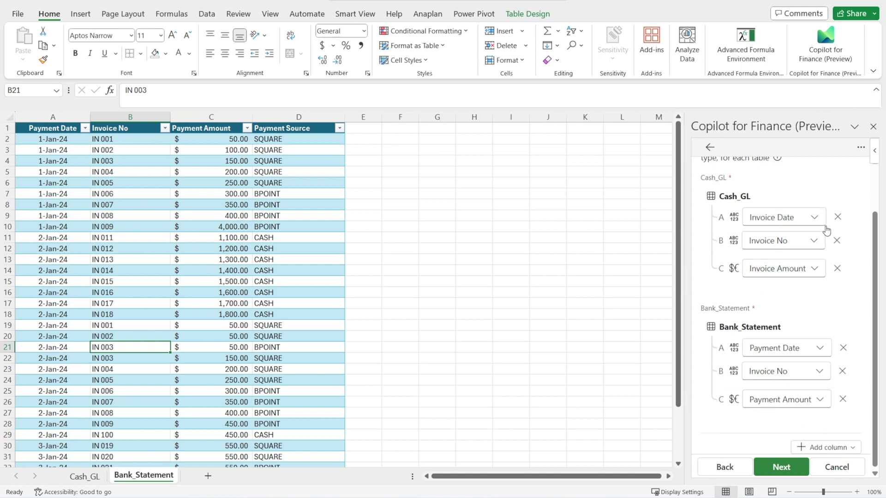
left_click(838, 219)
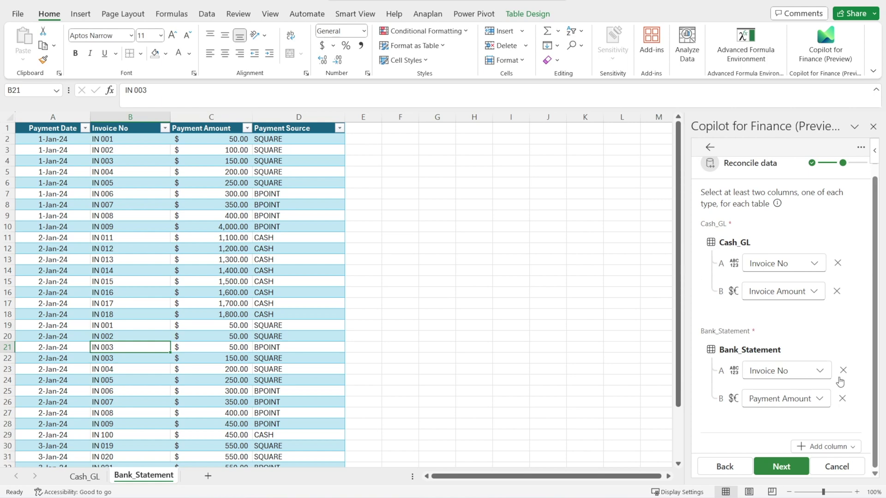
left_click(781, 466)
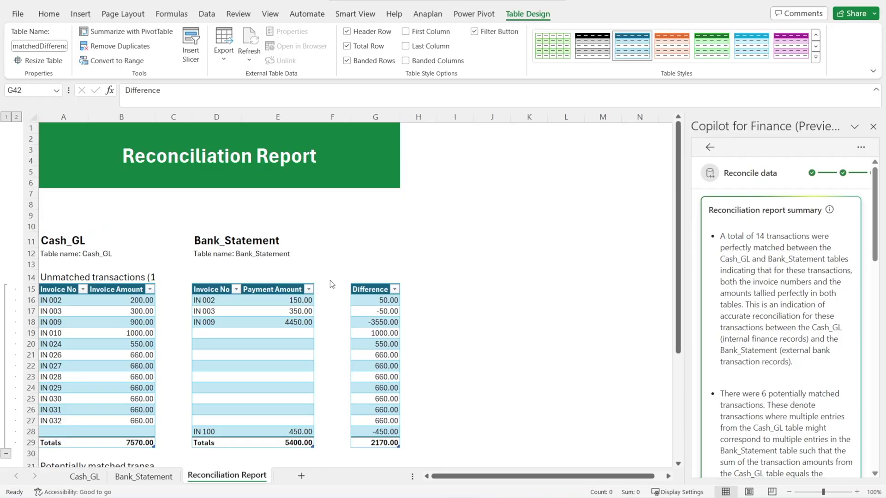
- Collapse the reconciliation report's row groups so only the section headings and grand total show
left_click(98, 241)
left_click(219, 243)
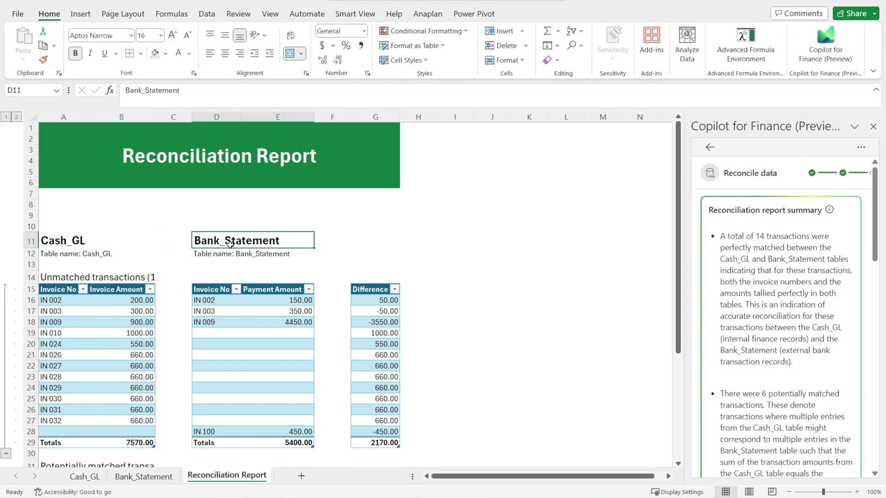
left_click(6, 118)
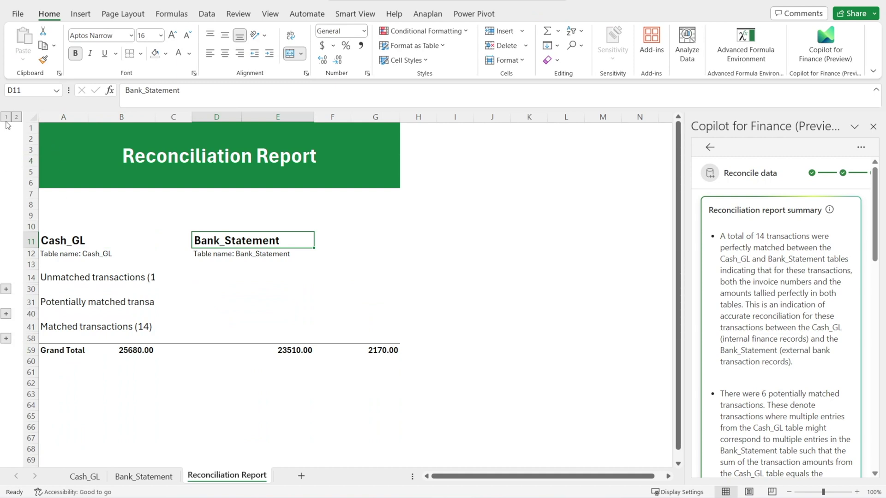
left_click(16, 117)
left_click(6, 118)
- Turn off cell merging for the Unmatched transactions heading in A14
left_click(111, 280)
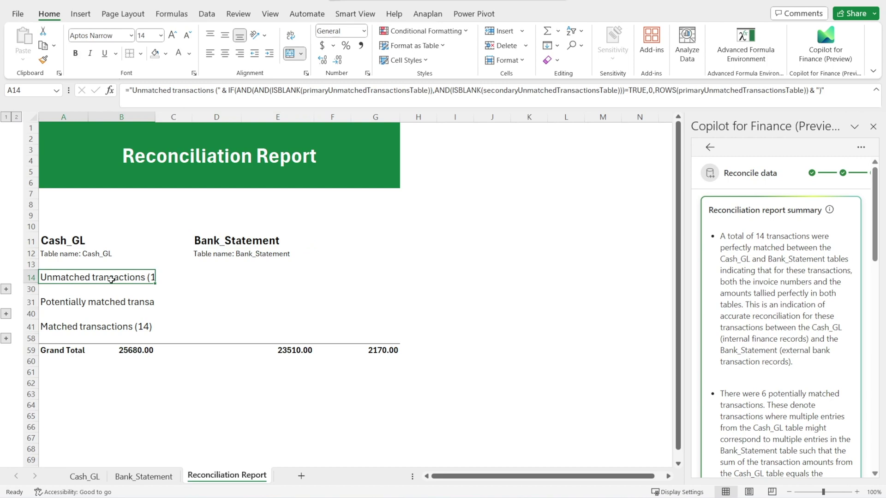
right_click(148, 280)
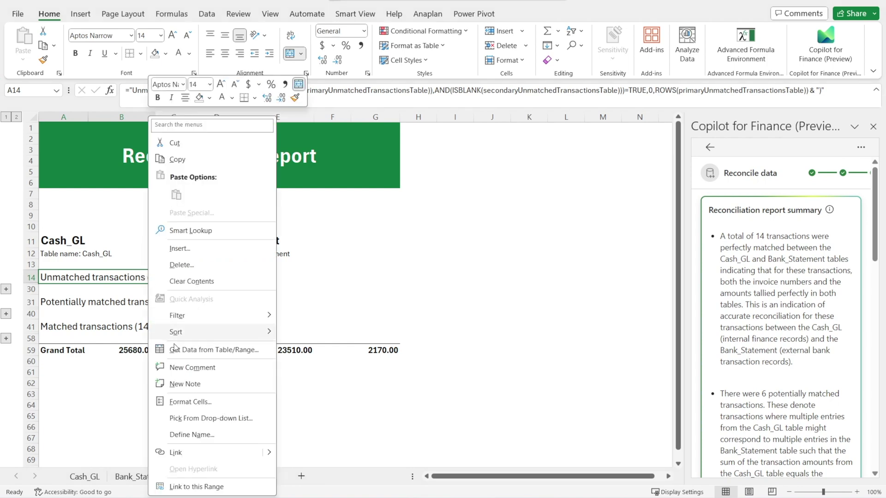
left_click(189, 402)
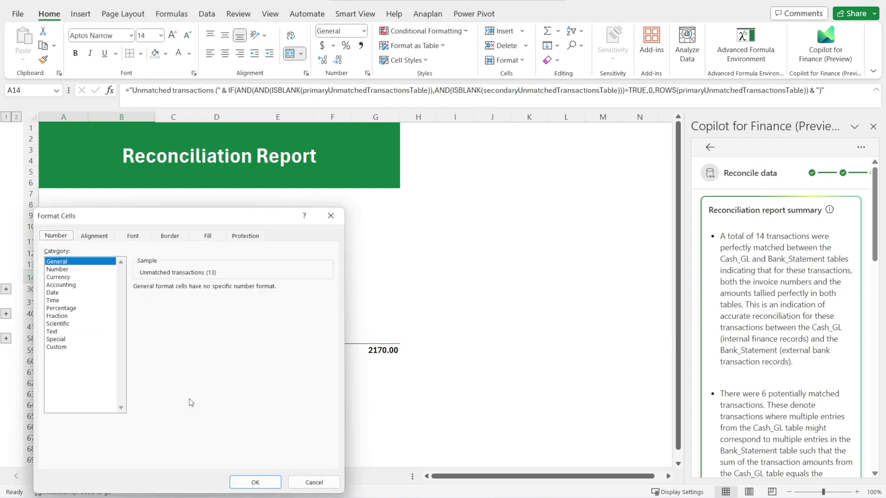
left_click(94, 236)
left_click(54, 361)
left_click(55, 362)
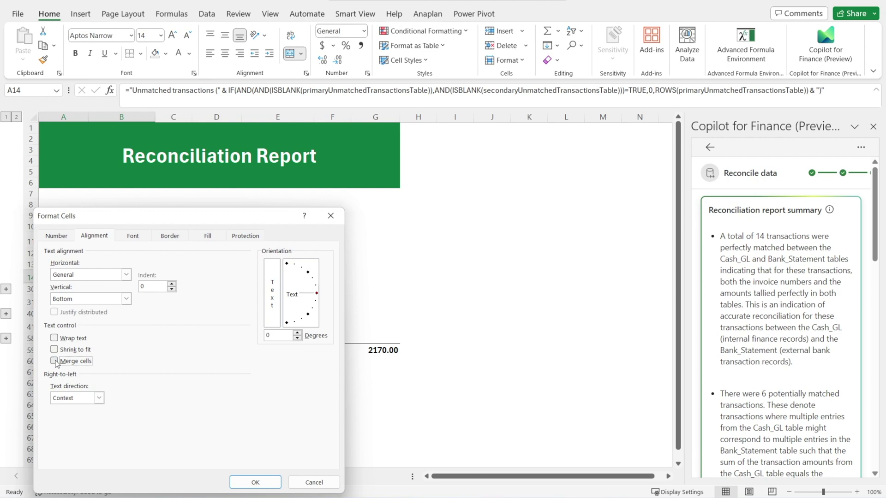
left_click(255, 482)
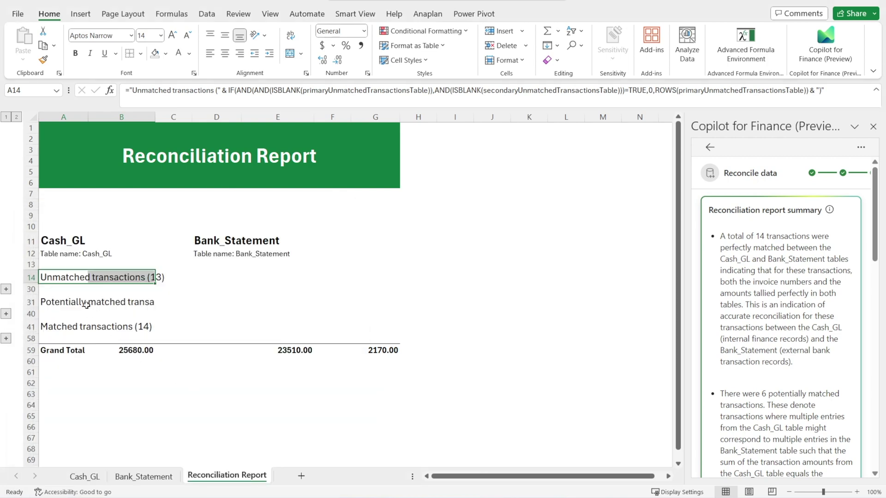
- Repeat the unmerge on the Potentially matched transactions heading in A31
left_click(86, 305)
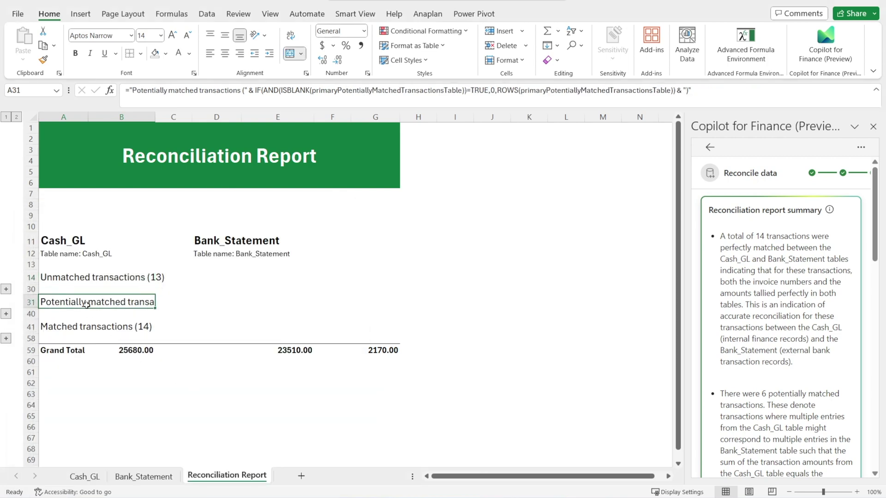
key("F4")
left_click(89, 328)
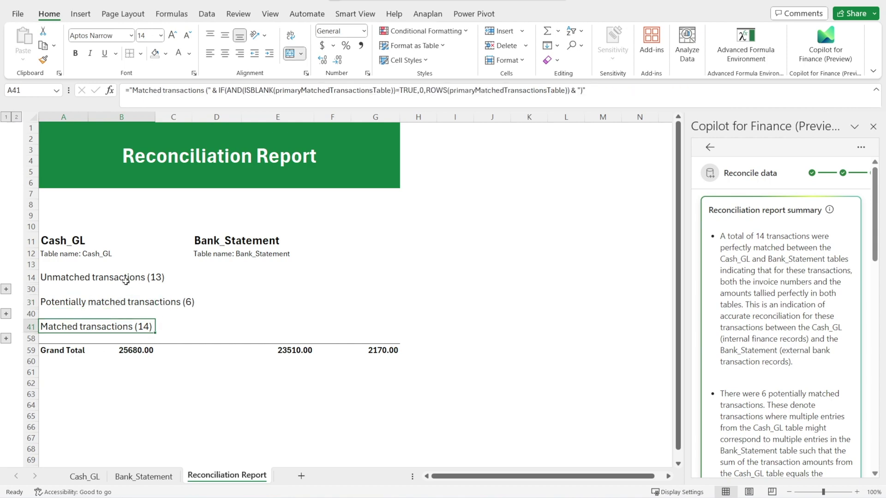
left_click(116, 390)
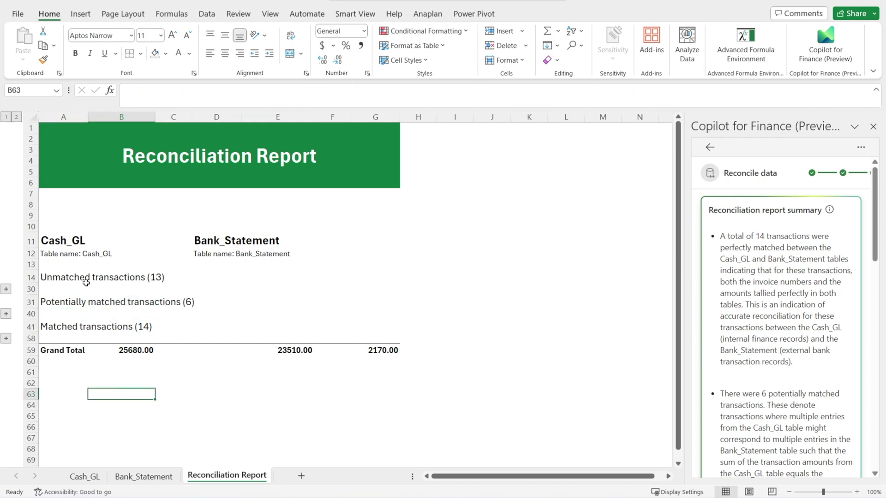
- Expand the Unmatched transactions section and examine its Cash_GL invoices against the Bank_Statement payments for IN 002, IN 003 and IN 009
left_click(86, 282)
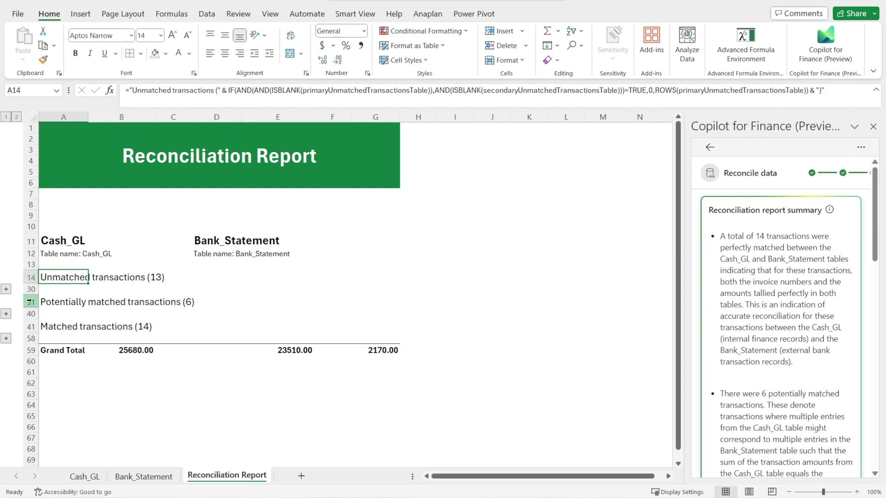
left_click(6, 290)
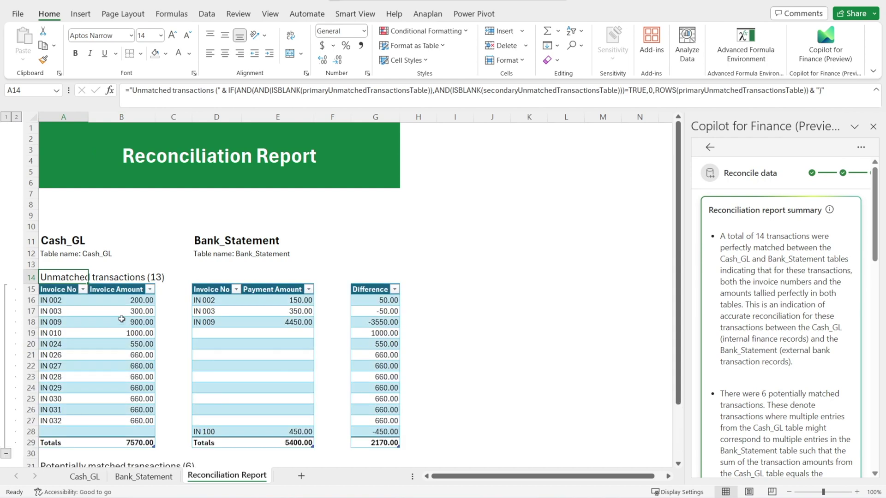
left_click_drag(109, 300, 115, 420)
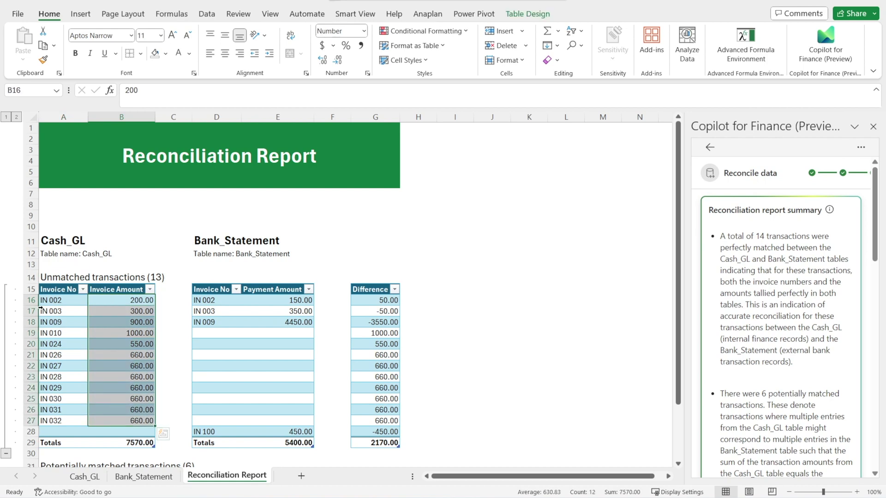
left_click_drag(56, 300, 119, 420)
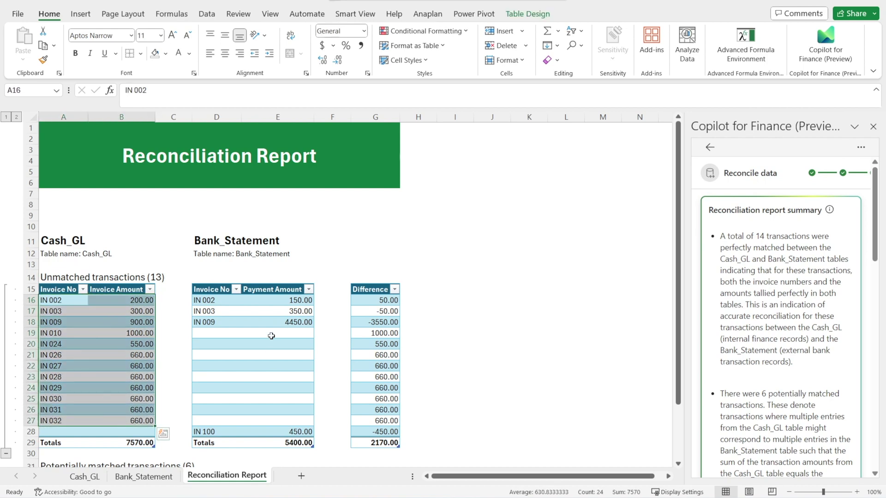
left_click_drag(222, 298, 297, 323)
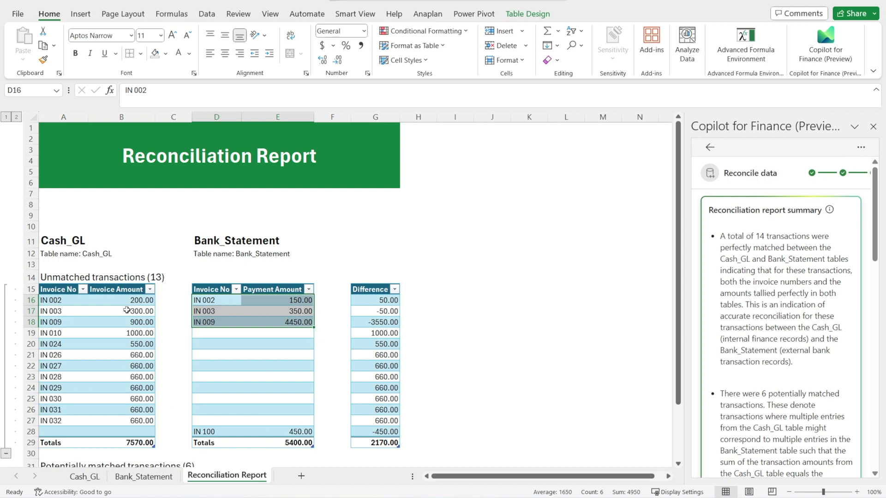
- Compare the unmatched invoice amounts with the payments for IN 002, IN 003 and IN 009, and check the blank Bank_Statement rows for the remaining invoices
left_click_drag(53, 301, 127, 302)
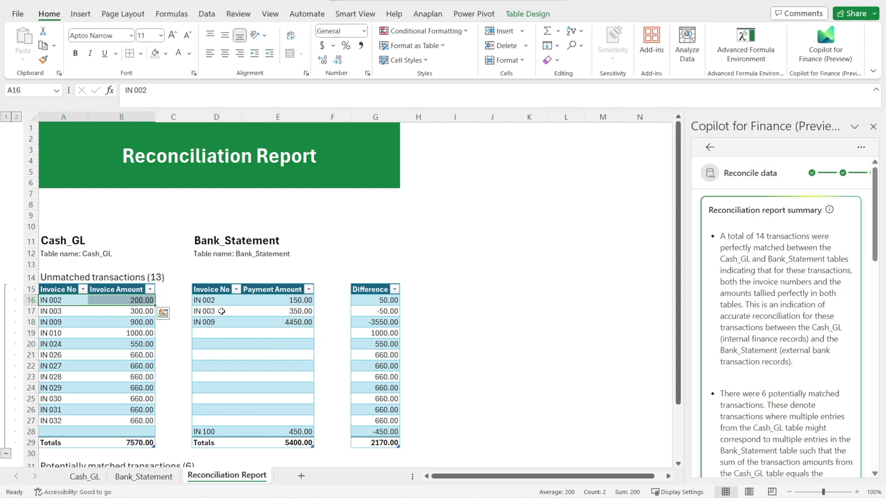
left_click(277, 300)
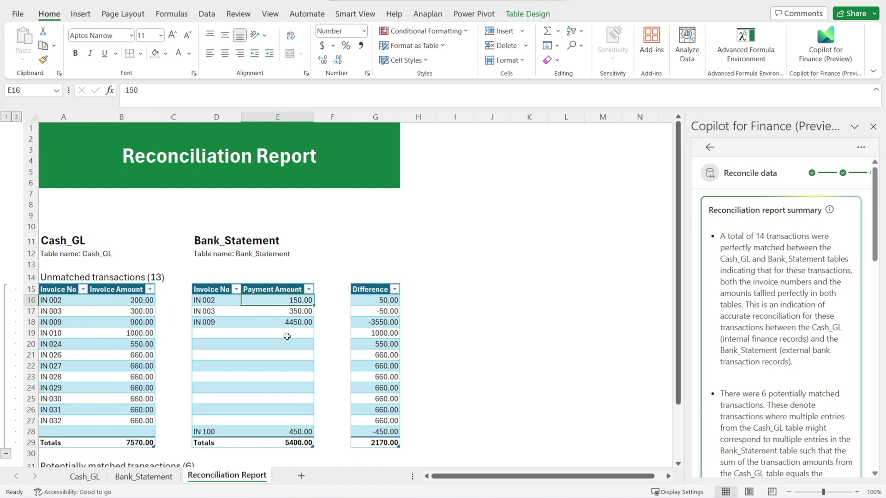
left_click(378, 300)
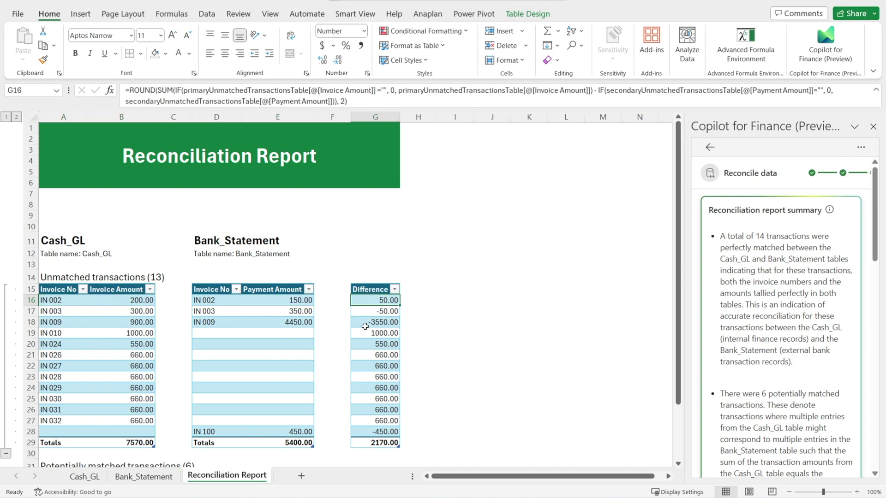
left_click_drag(59, 311, 139, 312)
left_click(139, 312)
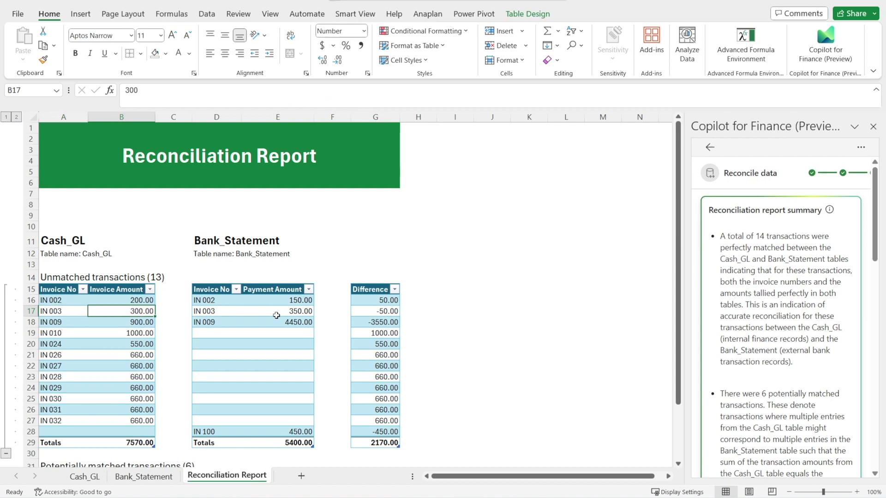
left_click(297, 311)
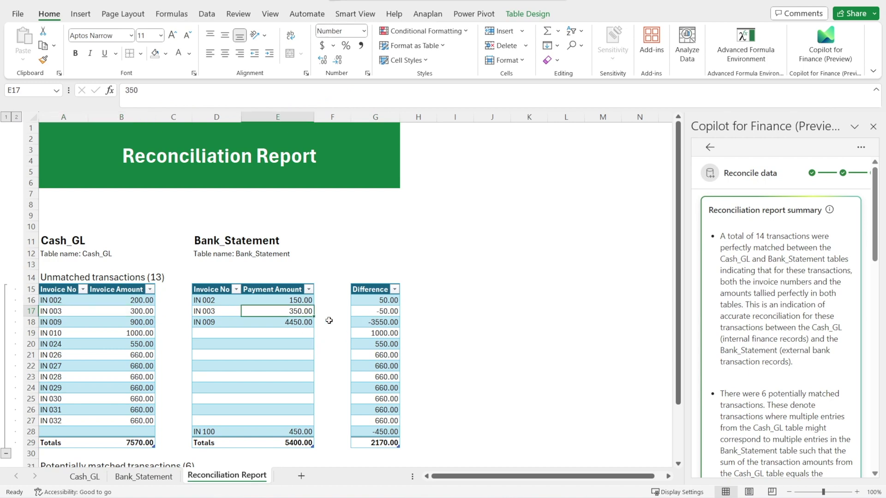
left_click(129, 321)
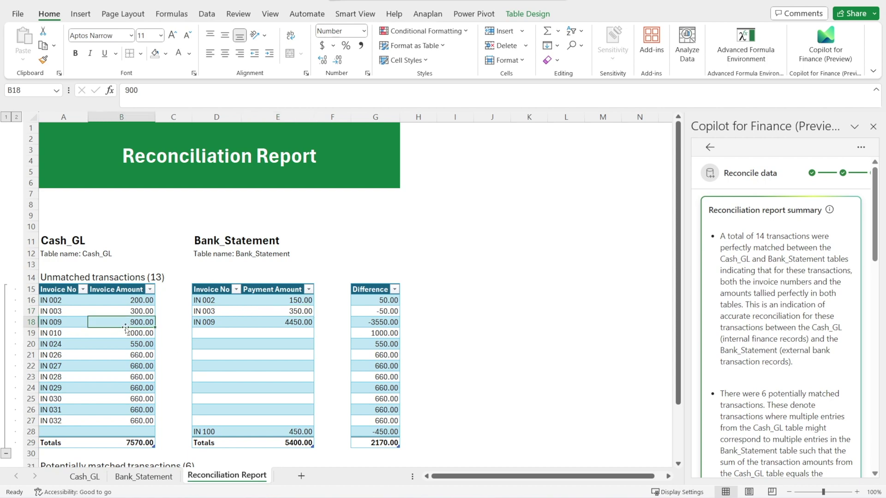
left_click(295, 323)
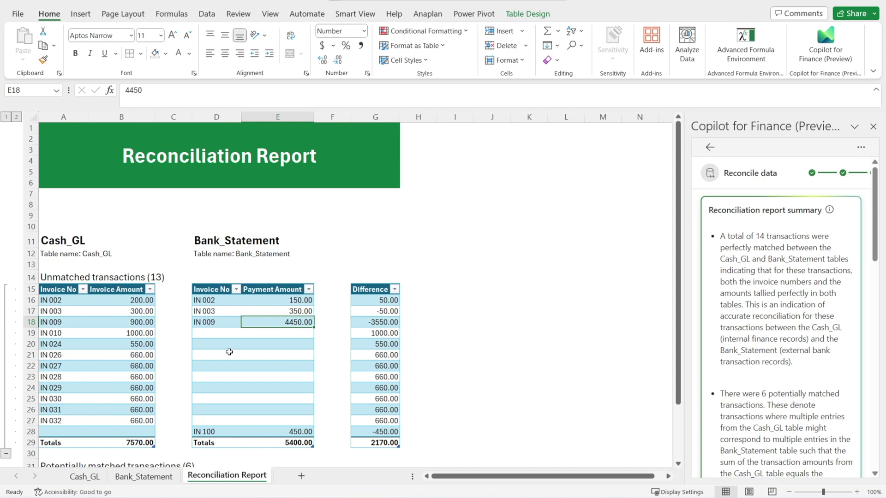
left_click(207, 334)
left_click_drag(207, 335, 285, 420)
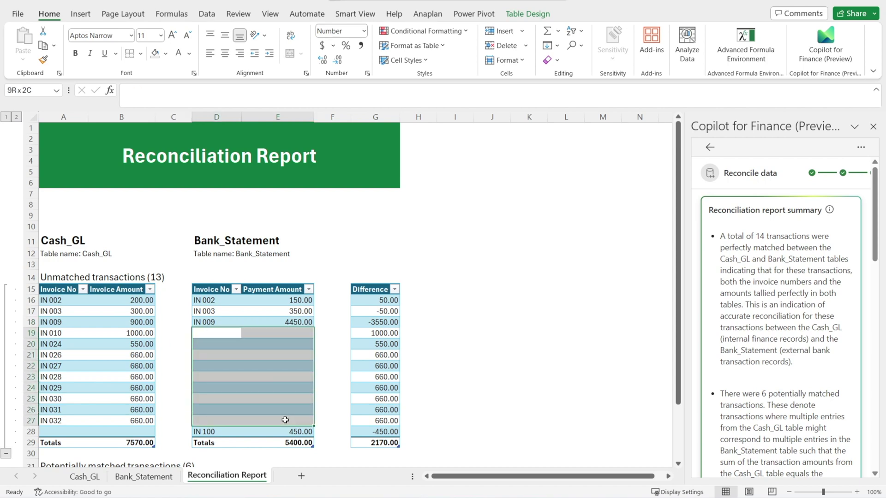
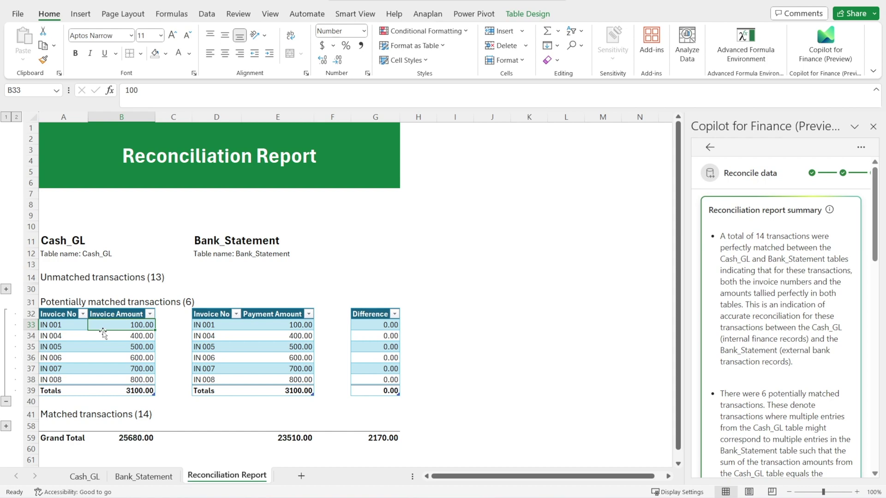
- Compare the potentially matched IN 001 amounts, and filter the Bank_Statement sheet's Invoice No column to IN 001 to inspect its payments
left_click(304, 327)
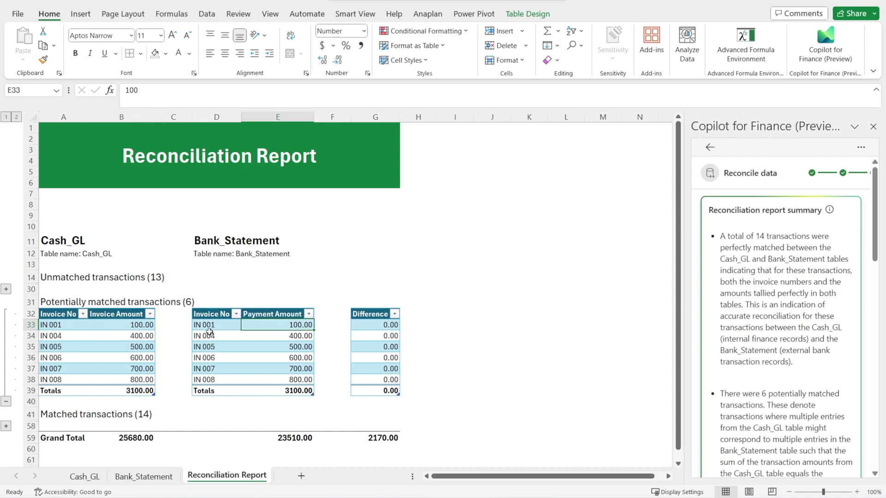
left_click(141, 329)
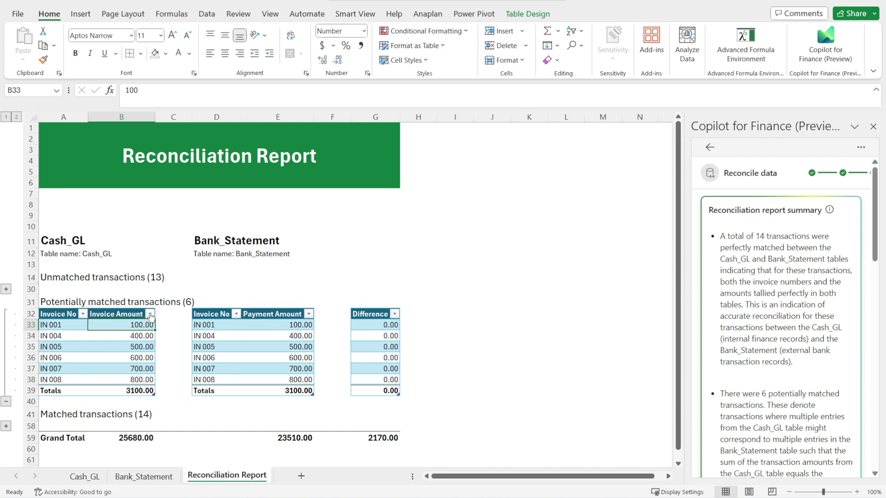
left_click(143, 478)
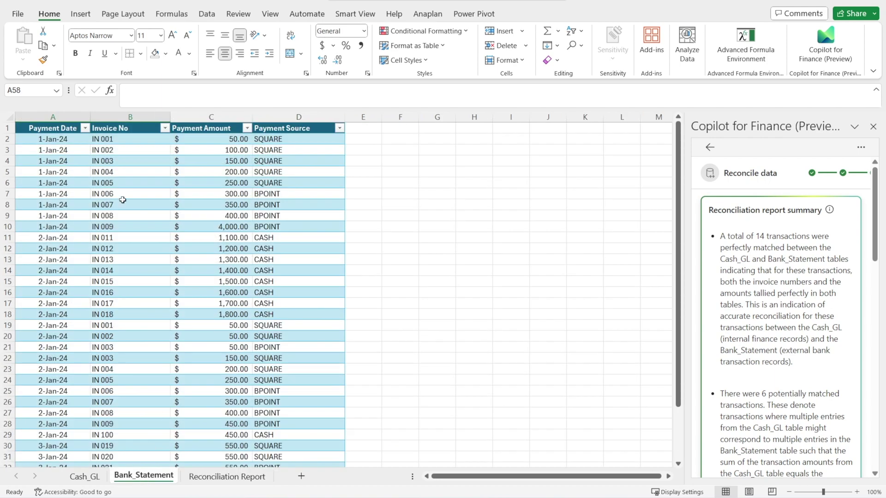
left_click(165, 128)
left_click(56, 276)
left_click(56, 286)
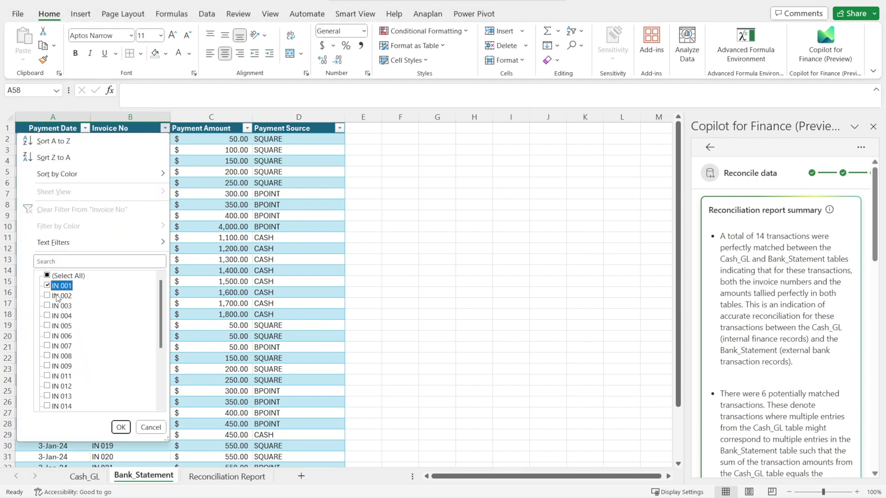
left_click(121, 427)
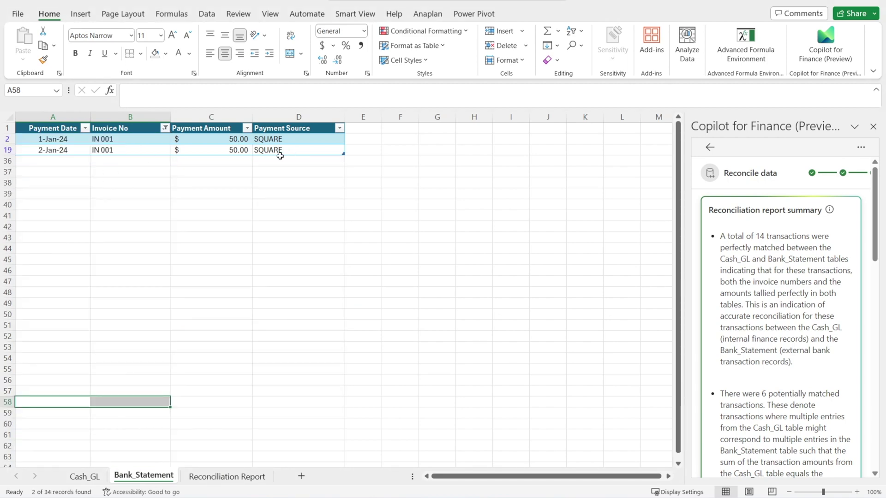
left_click(64, 152)
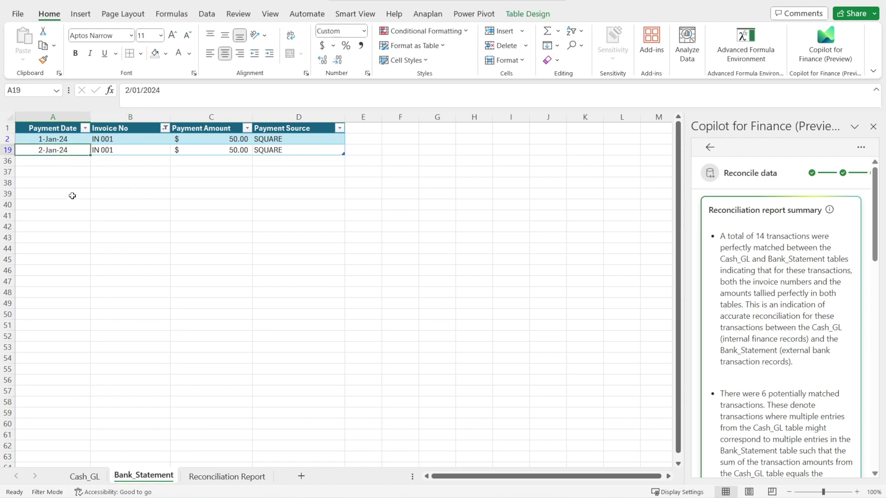
- Check the IN 001 invoice on the Cash_GL sheet, and review and collapse the report's Potentially matched transactions section
left_click(90, 476)
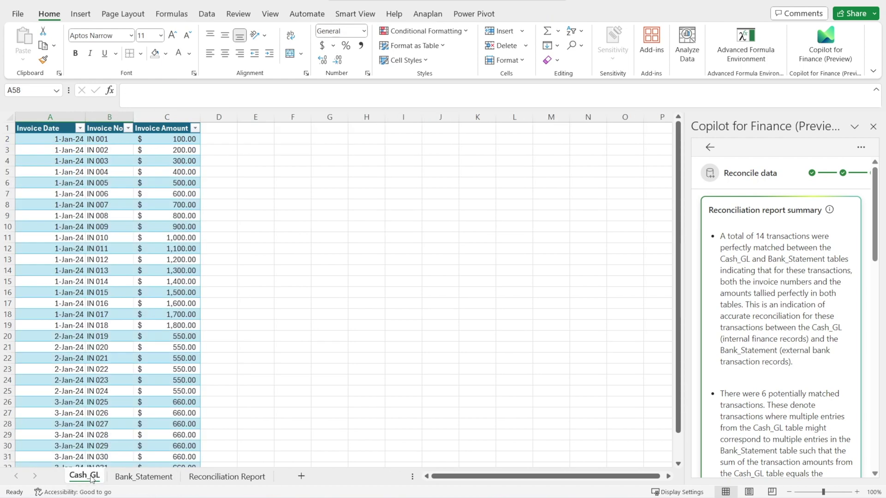
left_click_drag(47, 142, 175, 140)
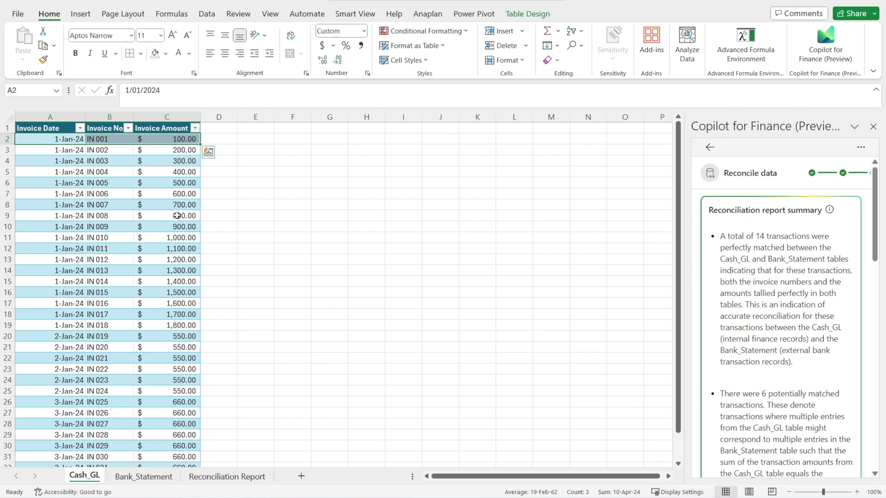
left_click(229, 480)
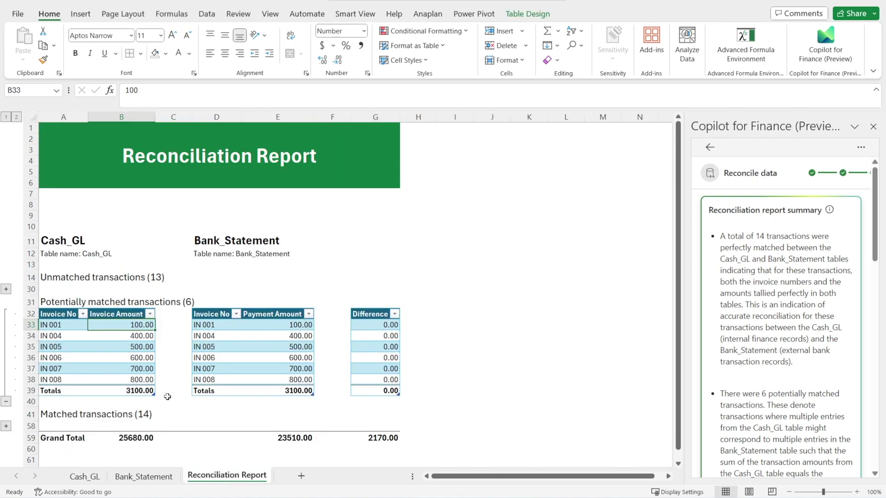
left_click(466, 360)
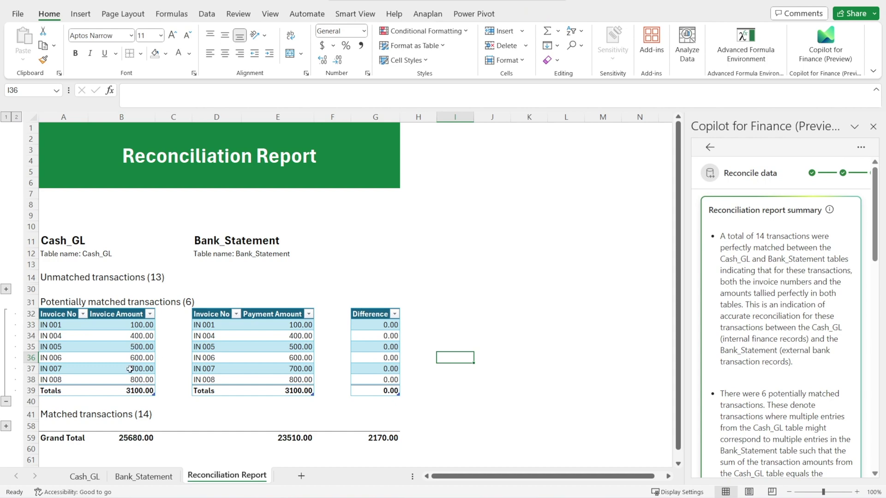
left_click_drag(64, 302, 392, 388)
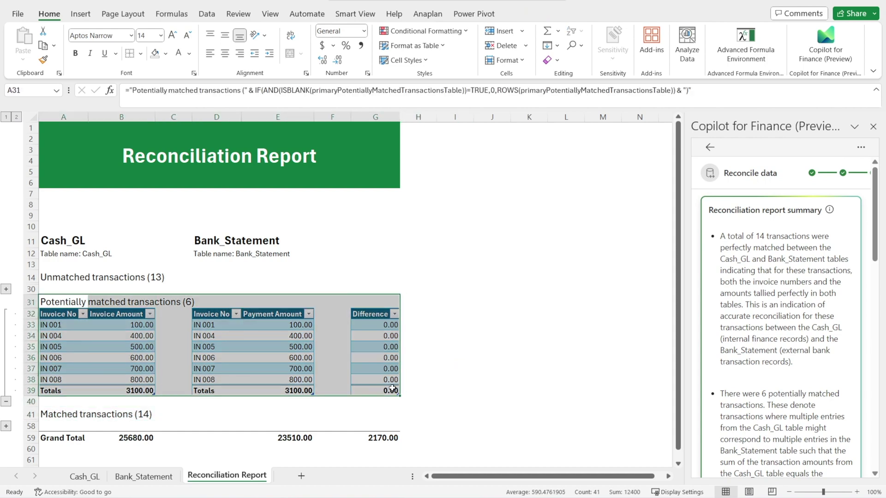
left_click(321, 327)
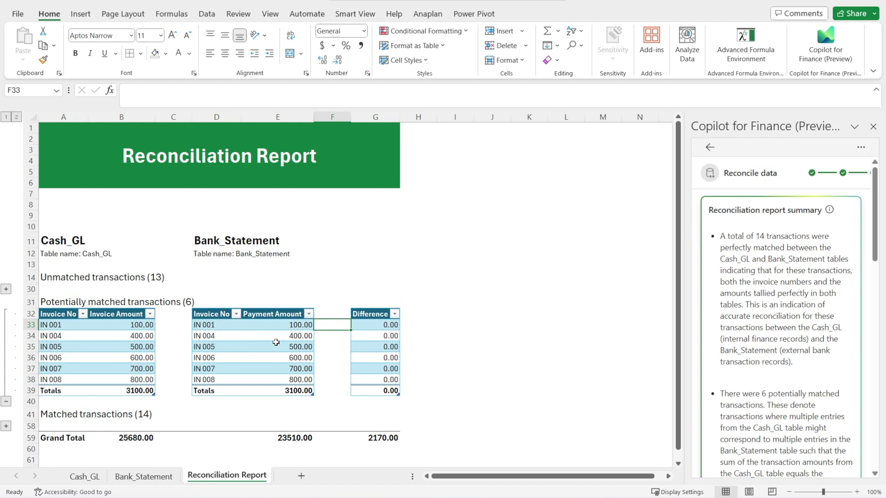
left_click(6, 401)
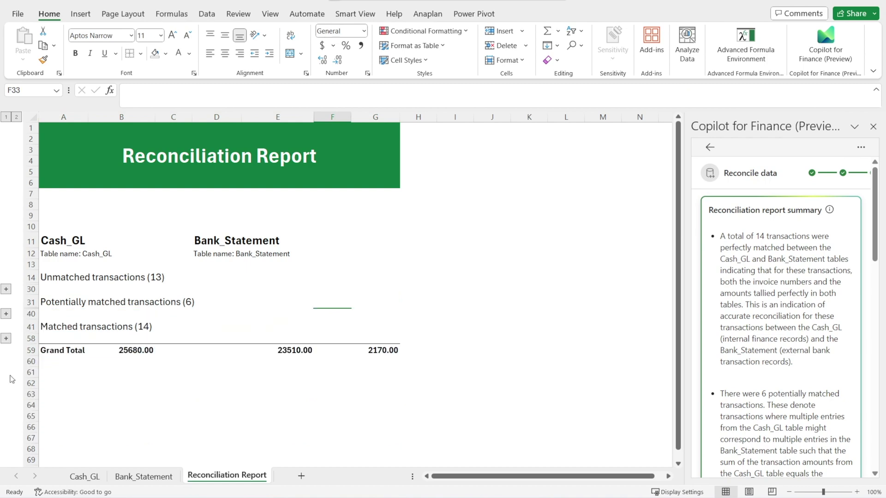
- Expand the Matched transactions section, compare its invoices with the bank payments starting at IN 011, and collapse it again
left_click(6, 338)
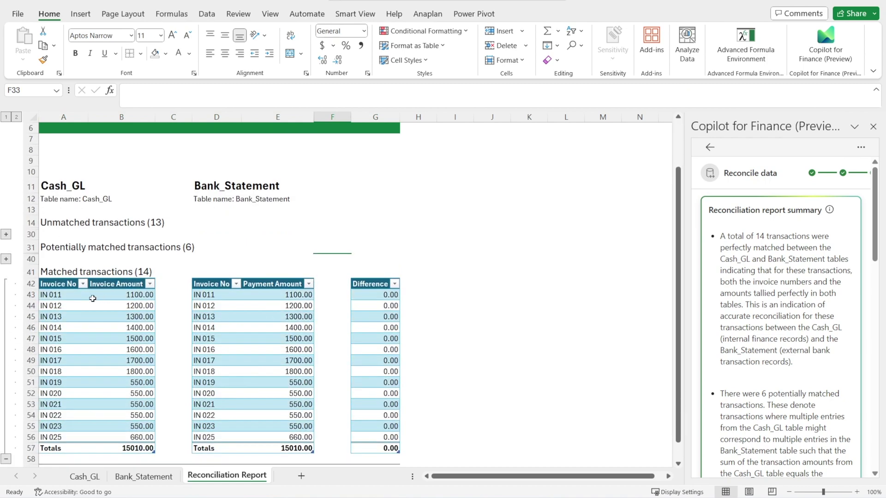
left_click(32, 272)
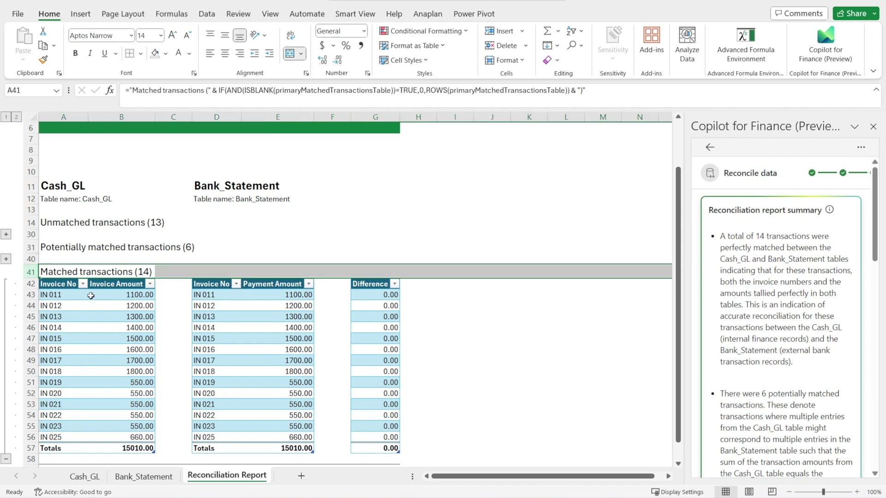
left_click(249, 298)
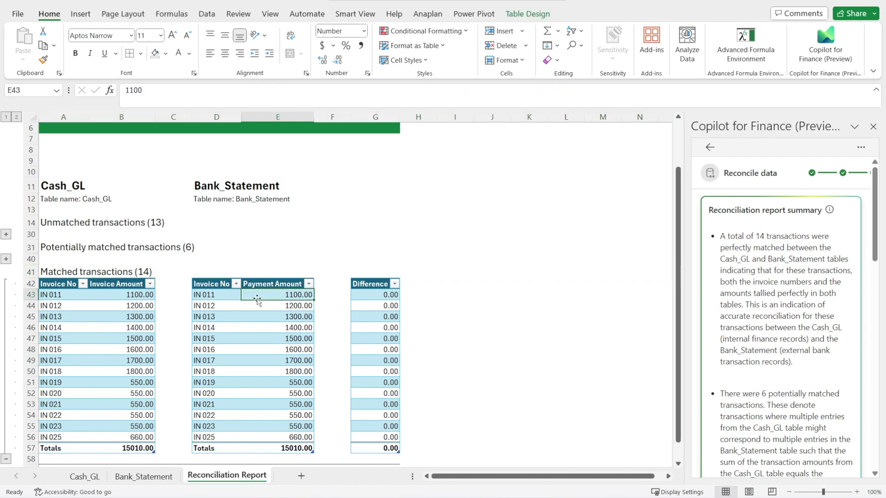
left_click(11, 461)
left_click(166, 385)
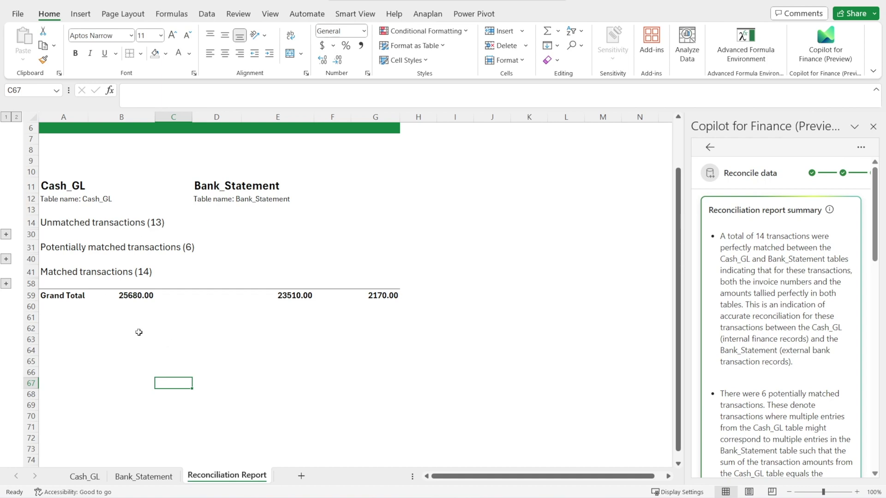
- Inspect the Grand Total formulas for the invoice amount, payment amount and difference in row 59
left_click(131, 296)
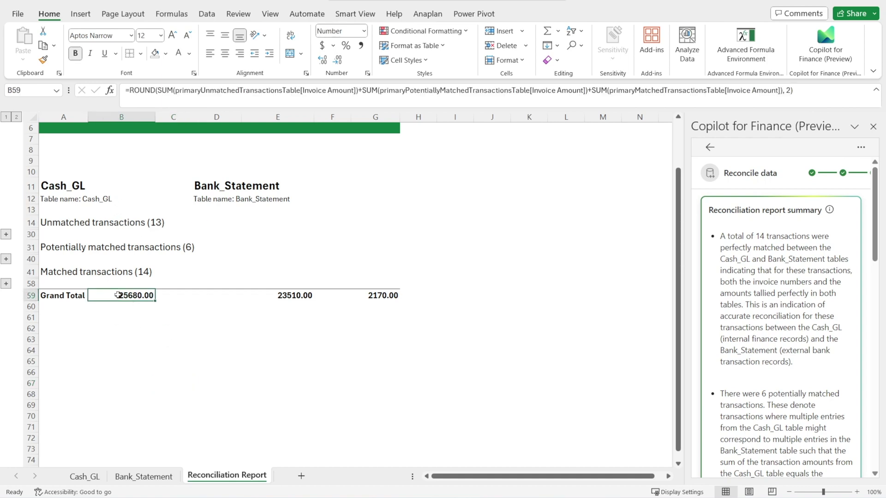
left_click(304, 296)
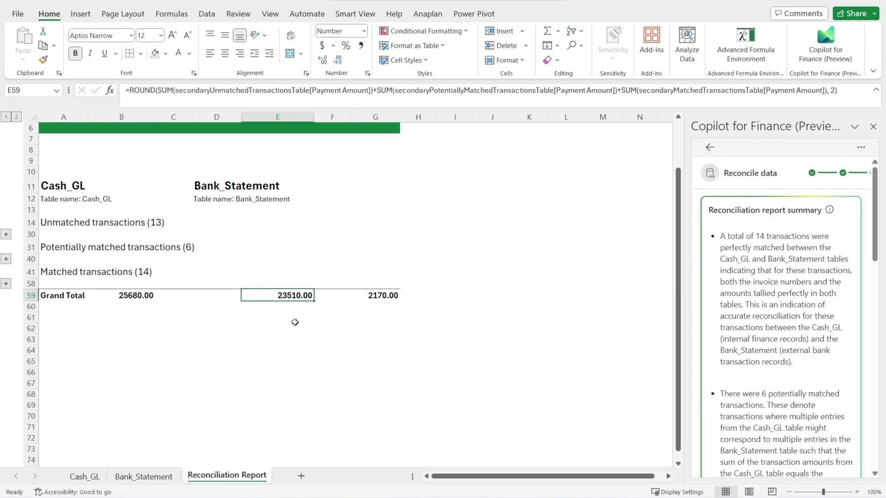
left_click(390, 295)
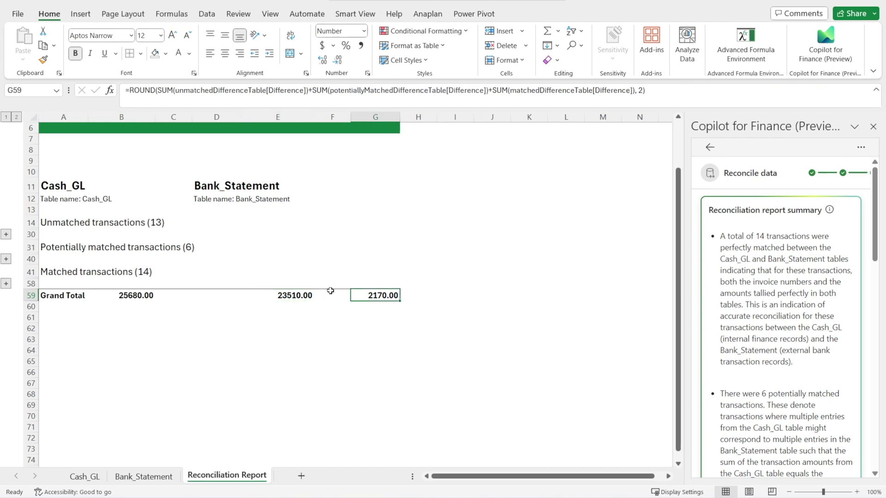
left_click(422, 321)
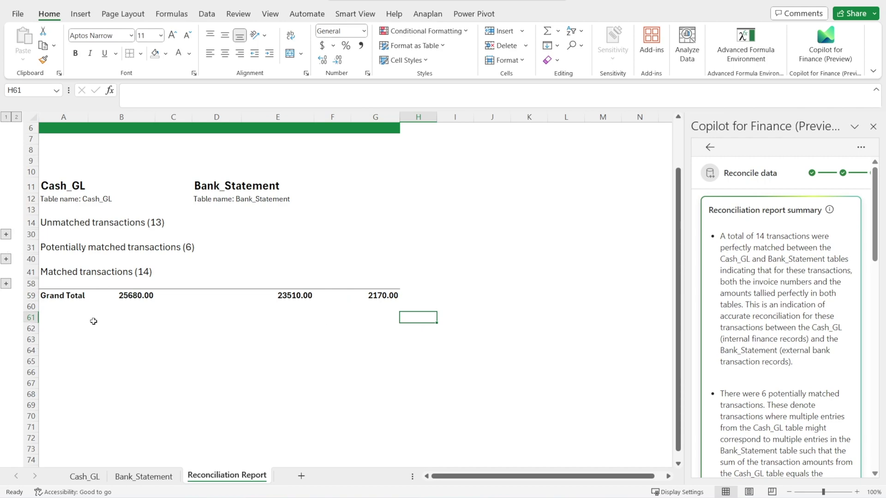
- Revisit the Cash_GL and Bank_Statement source sheets and return to the Reconciliation Report sheet
scroll(93, 321, "up", 2)
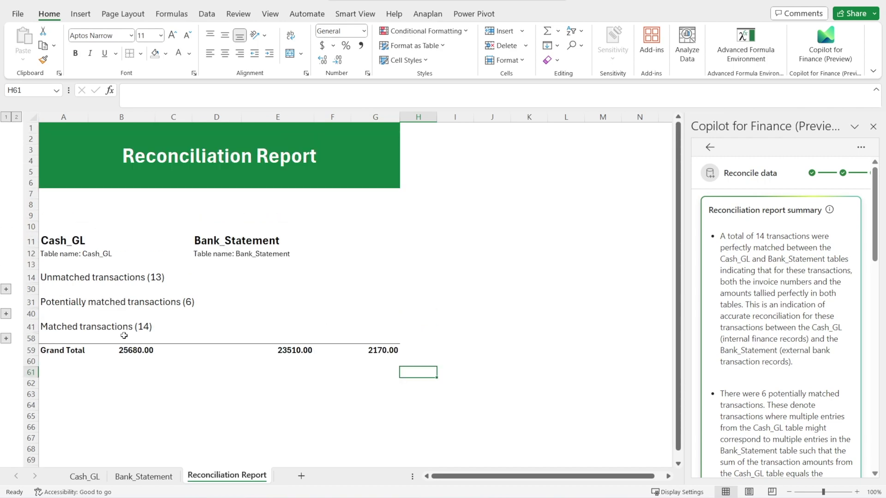
left_click(88, 477)
left_click(144, 478)
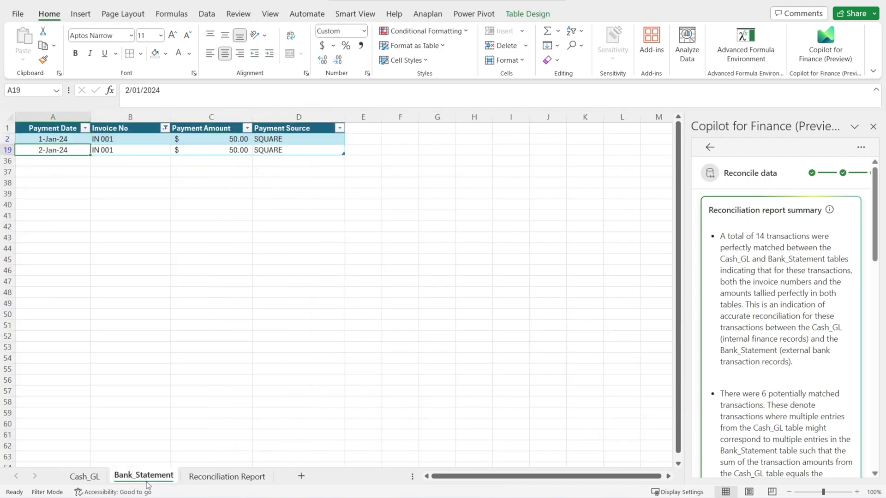
left_click(211, 477)
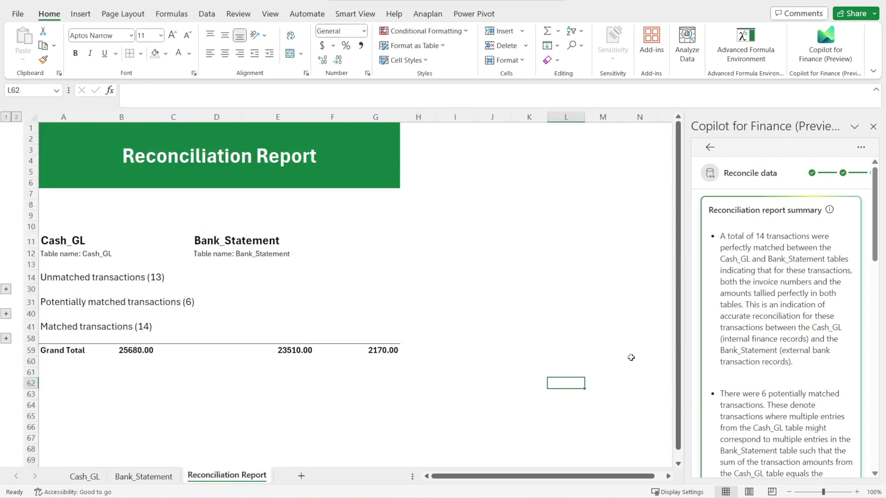
- Read through the whole Copilot reconciliation report summary, including its bullet points and the available follow-up actions
left_click(528, 326)
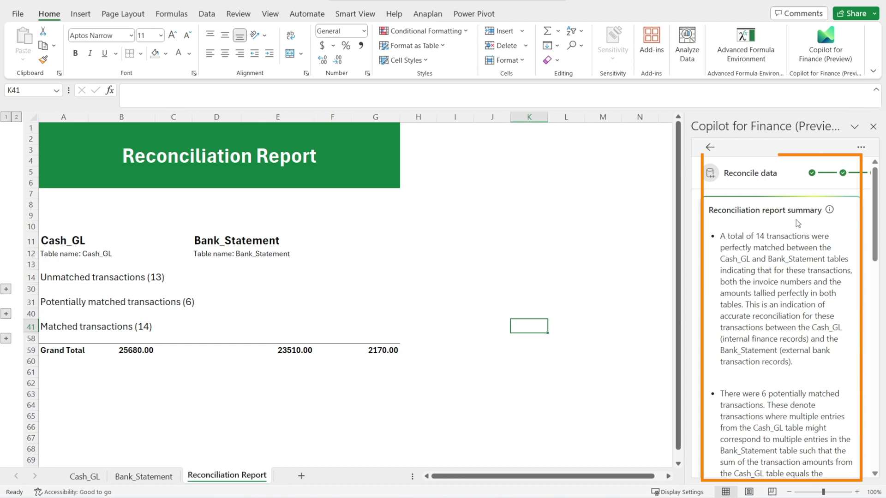
scroll(795, 421, "down", 3)
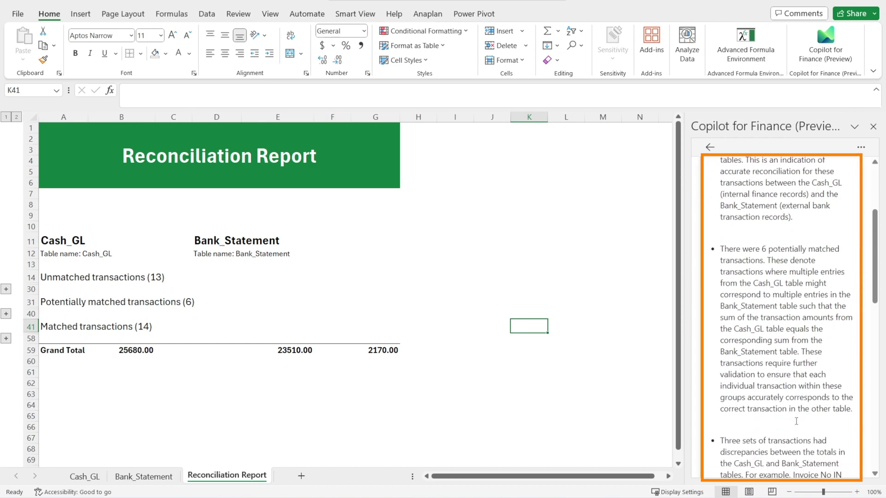
scroll(796, 421, "down", 8)
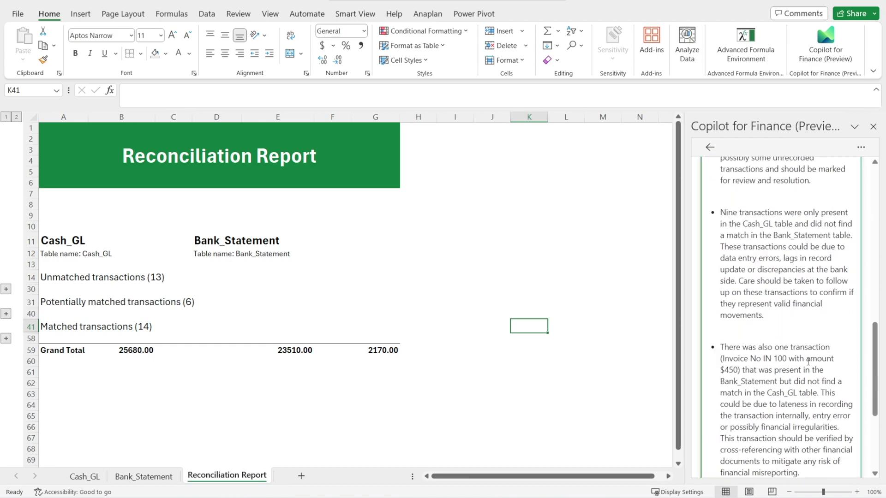
scroll(810, 365, "up", 10)
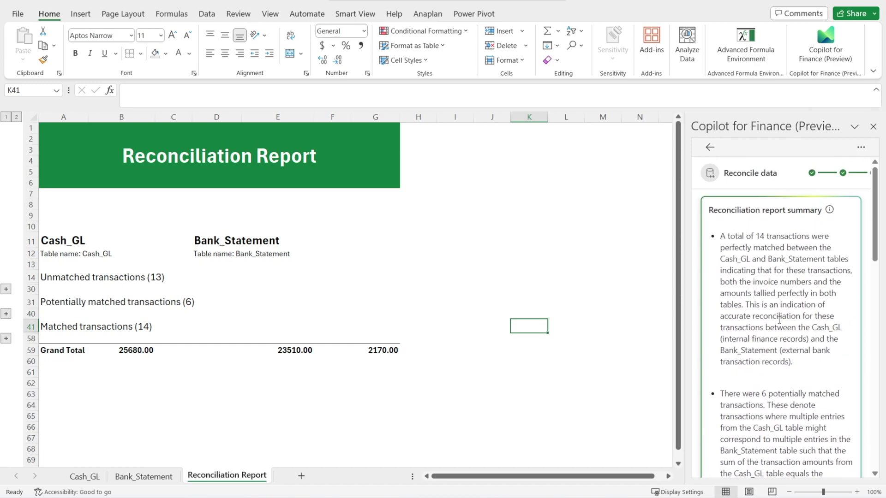
scroll(779, 318, "down", 10)
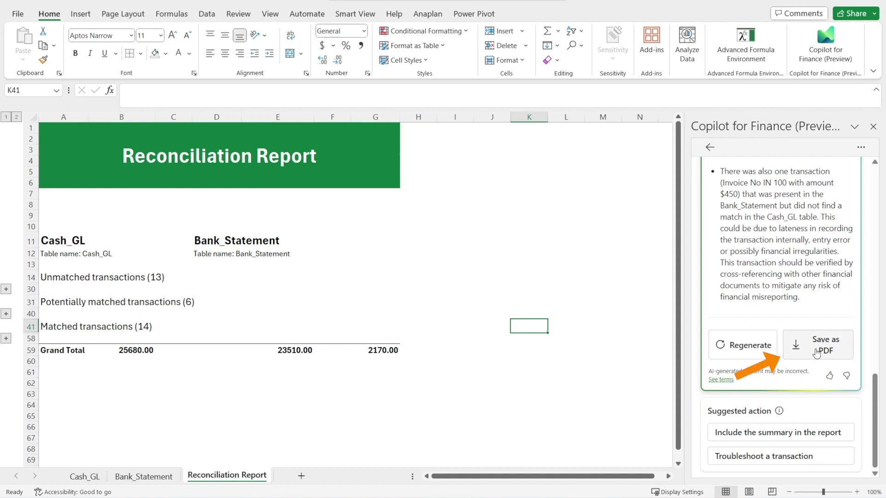
- Include the generated summary in the Reconciliation Report sheet and look over the inserted text below the Grand Total
left_click(767, 433)
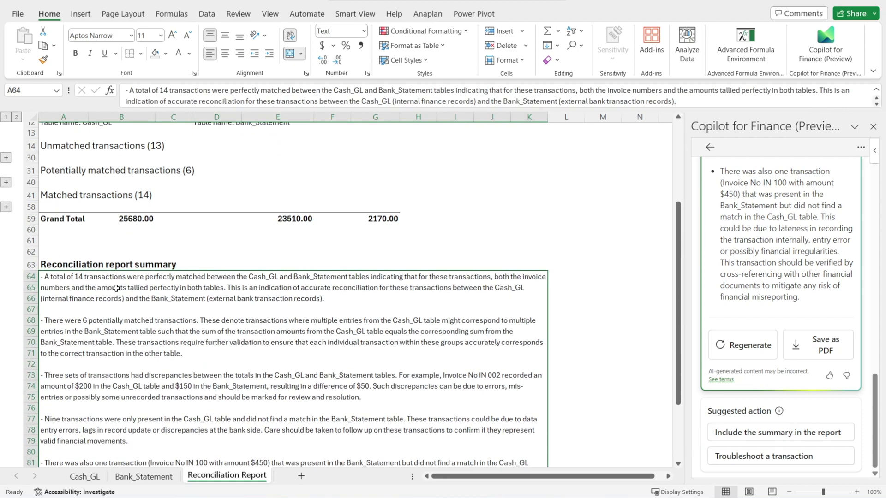
scroll(111, 189, "down", 4)
scroll(317, 399, "up", 4)
scroll(317, 399, "up", 4)
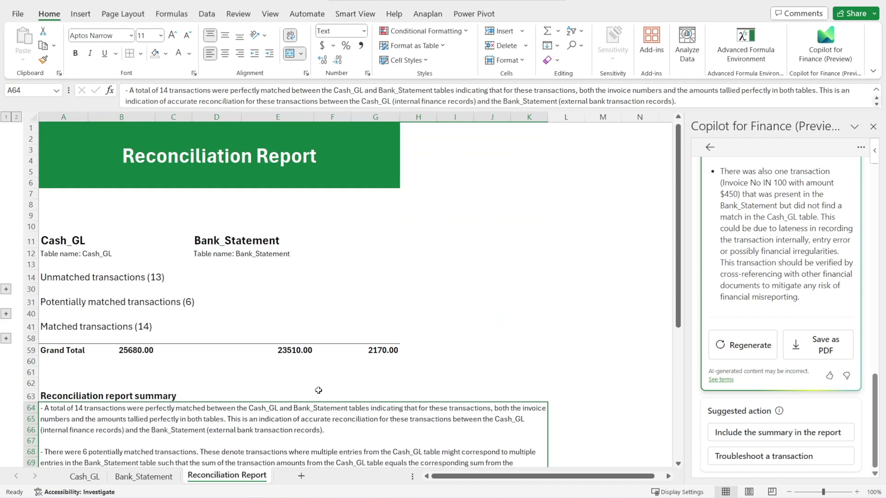
left_click(548, 279)
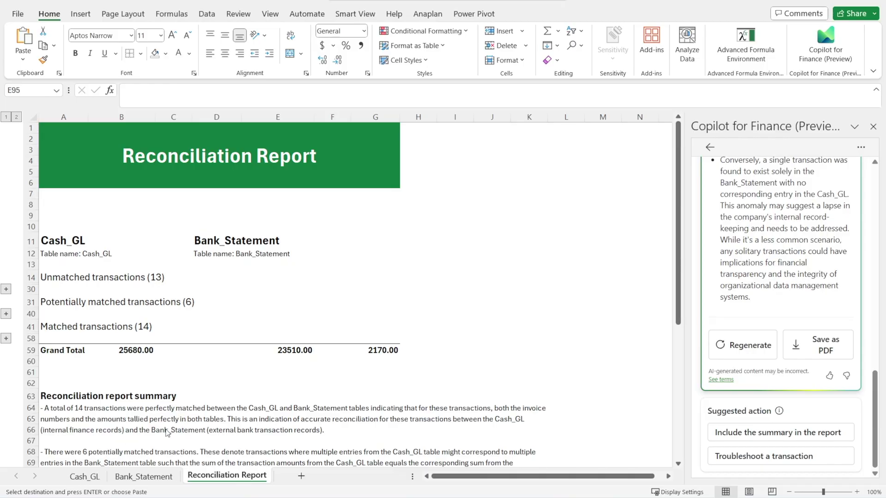
- Clear the IN 025 payment in row 35 of the Bank_Statement sheet and return to the Reconciliation Report
left_click(155, 479)
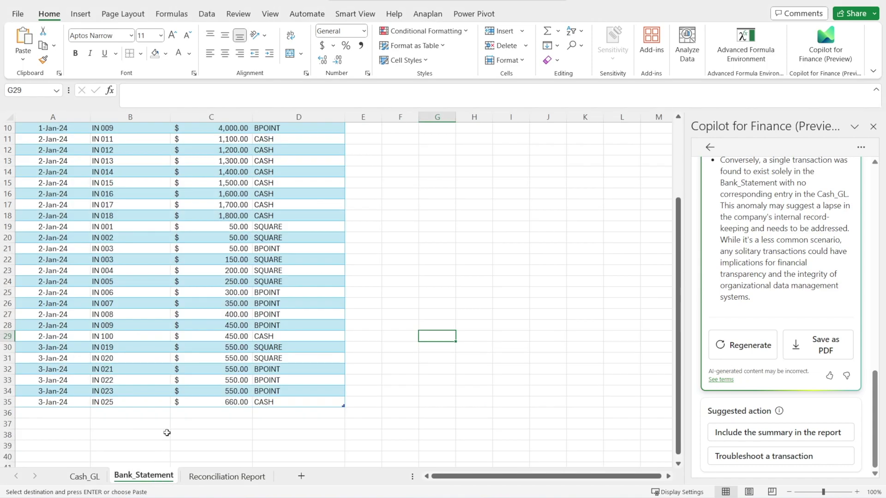
left_click(83, 421)
left_click(9, 402)
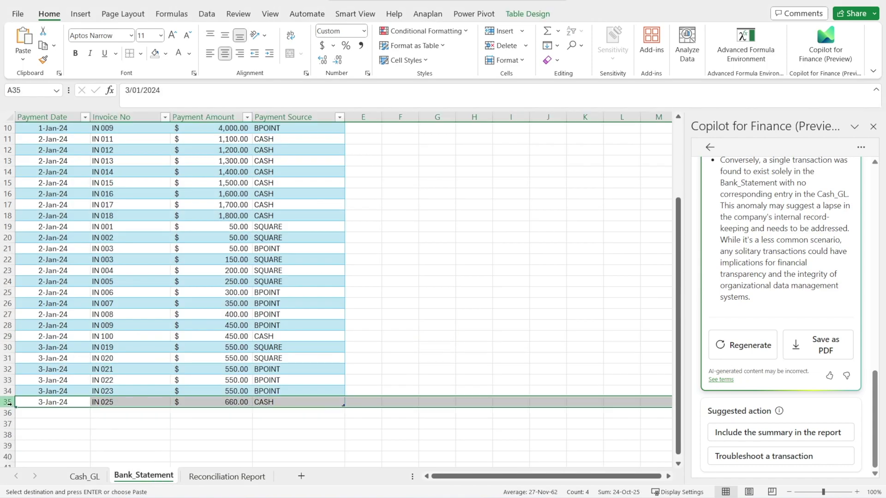
key("Delete")
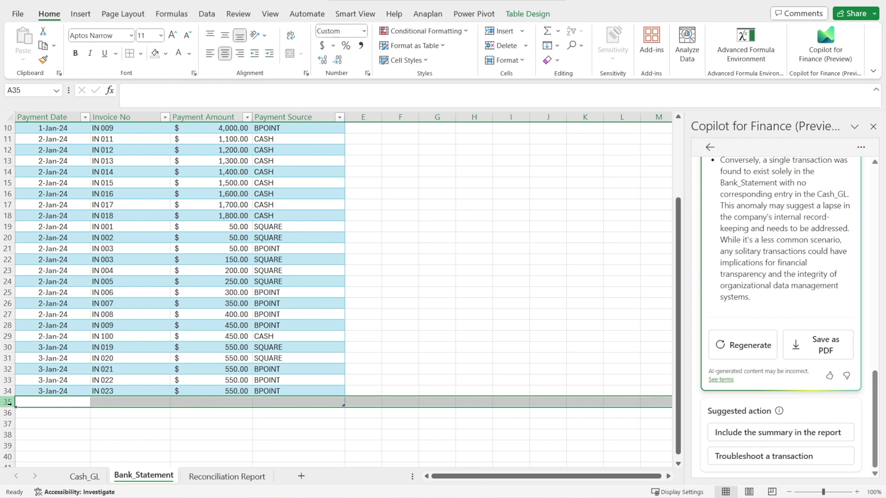
left_click(218, 478)
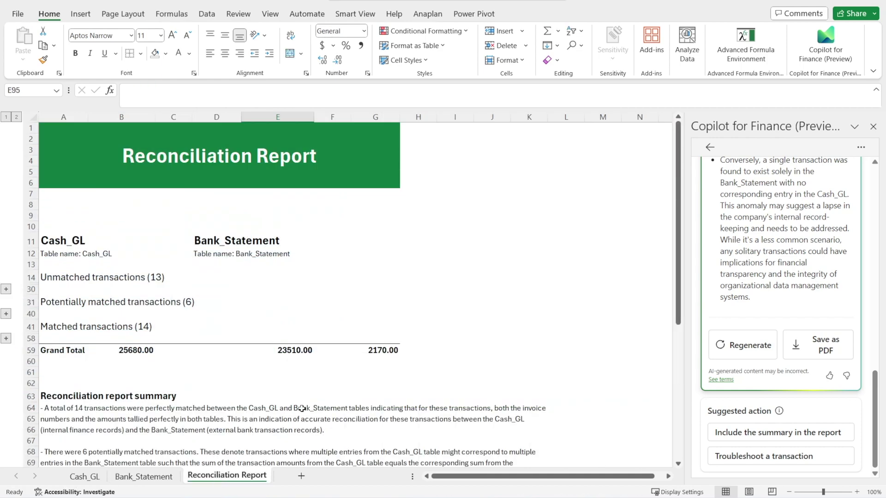
- Regenerate the Copilot report summary and compare it with the report on the sheet
left_click(740, 352)
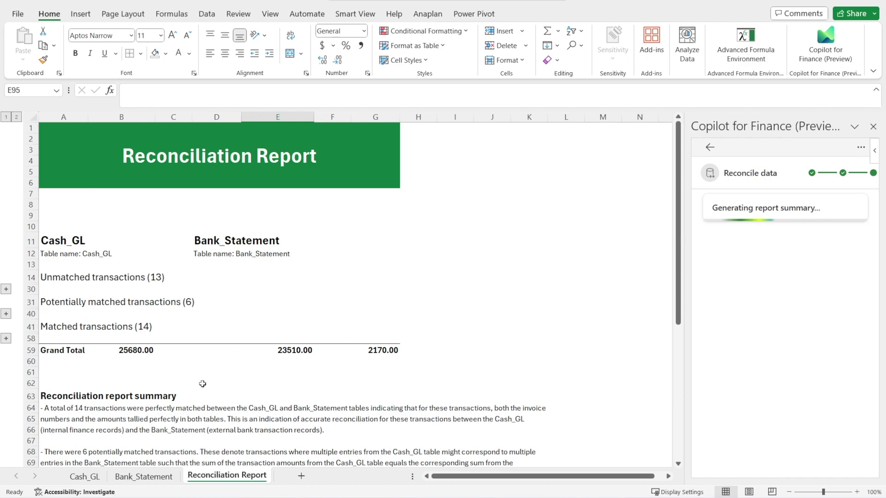
scroll(236, 366, "down", 1)
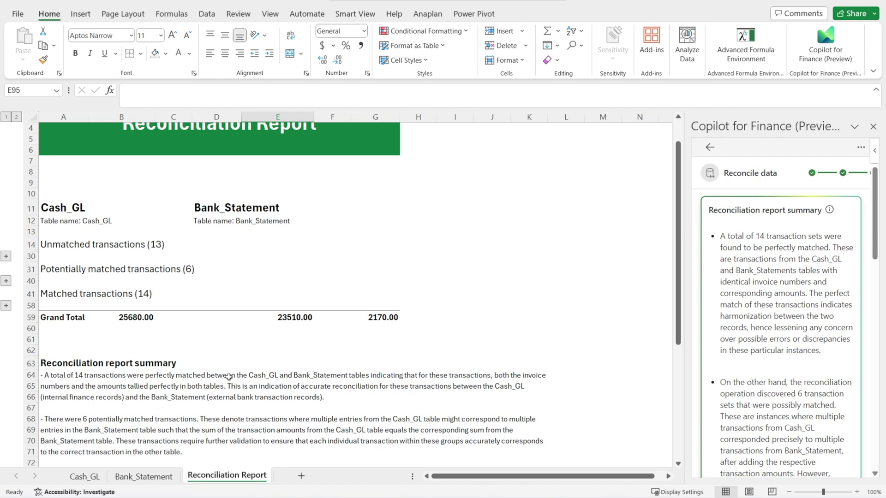
- Rerun the reconciliation of Cash_GL and Bank_Statement, removing the Invoice Date and Payment Date columns so only invoice number and amount are compared
left_click(709, 147)
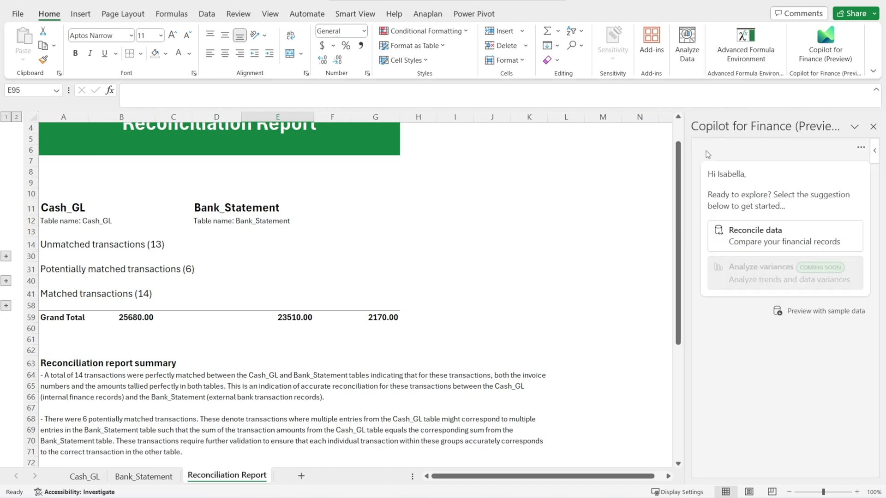
left_click(741, 240)
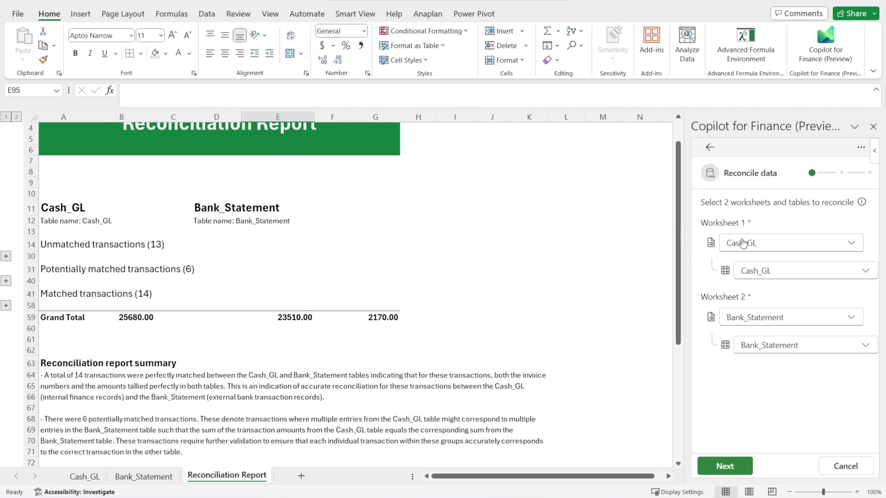
left_click(732, 470)
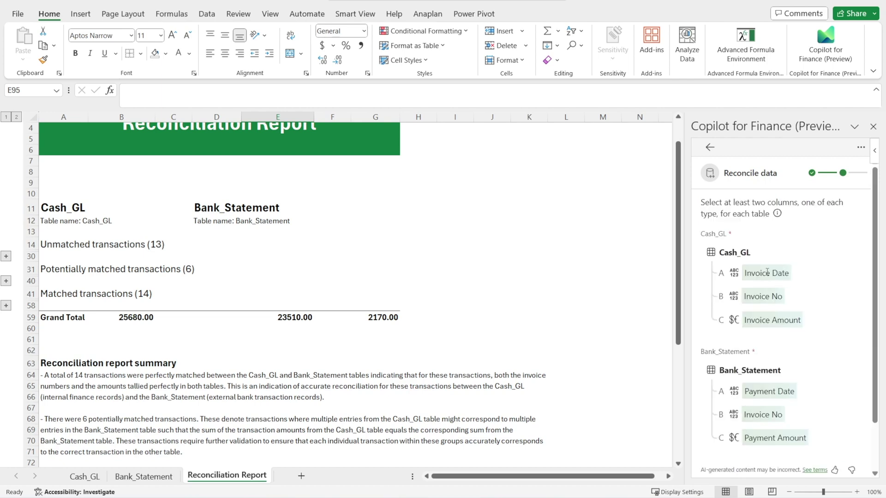
left_click(730, 439)
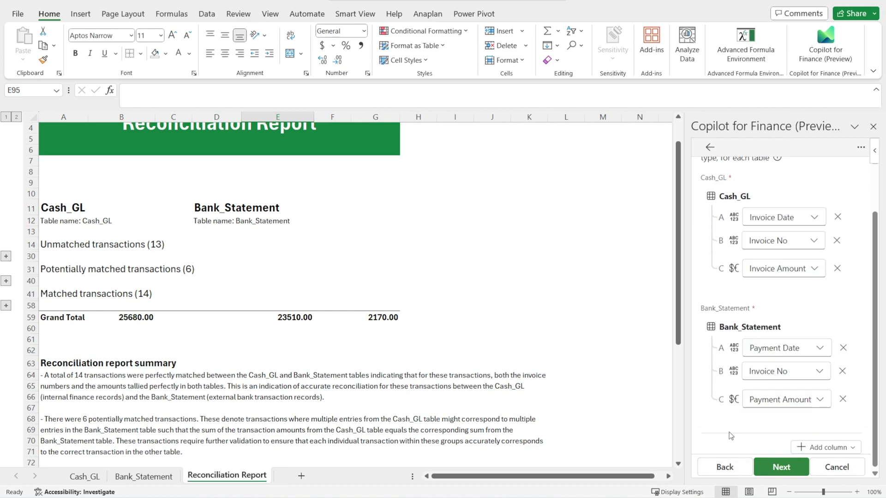
left_click(837, 217)
left_click(843, 370)
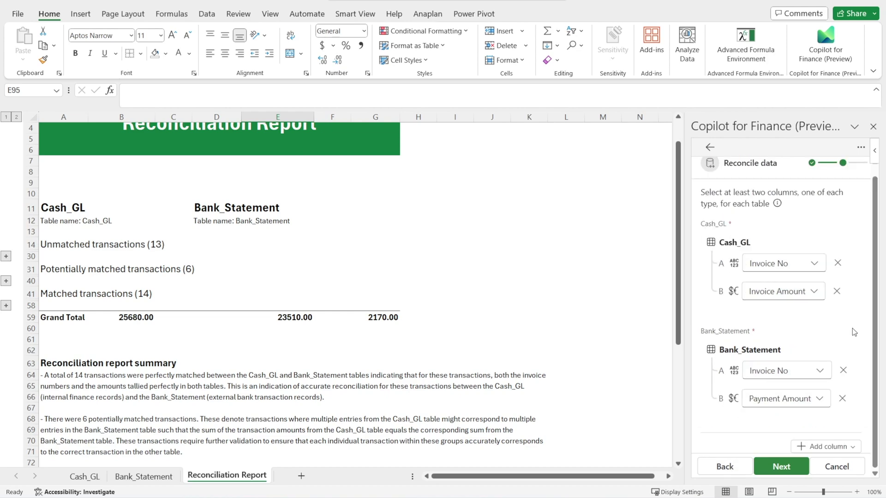
left_click(773, 474)
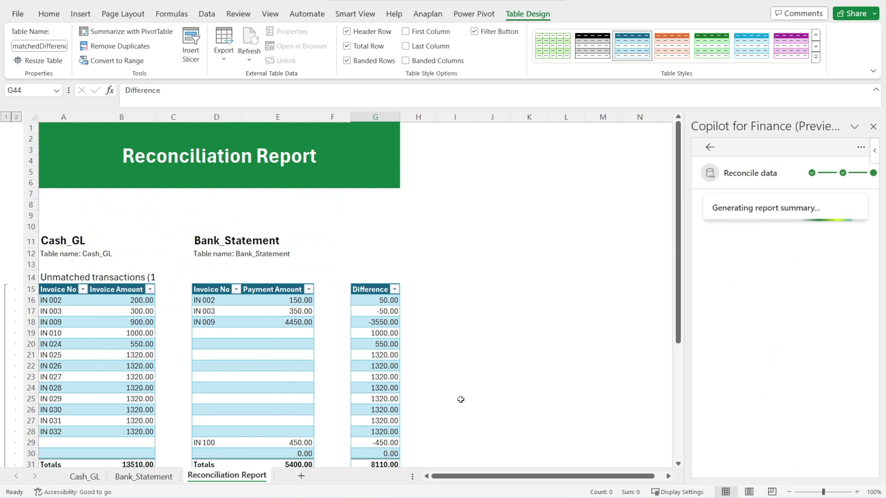
- Collapse the new report's sections and check its Grand Total payment amount against the sum of the Payment Amount column on Bank_Statement
left_click(6, 117)
left_click(270, 351)
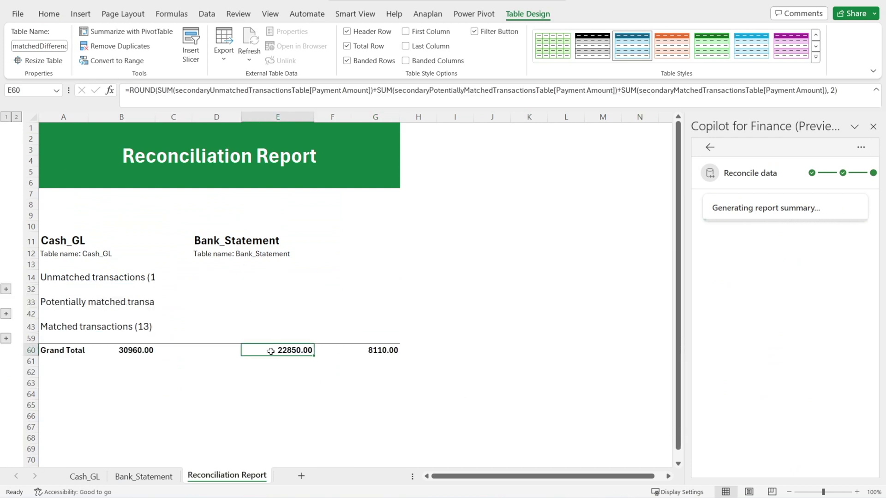
left_click(143, 477)
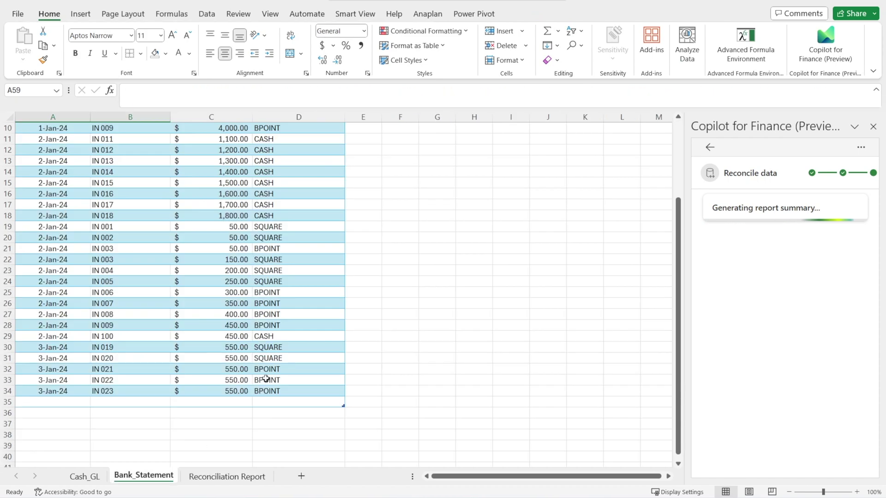
left_click(211, 116)
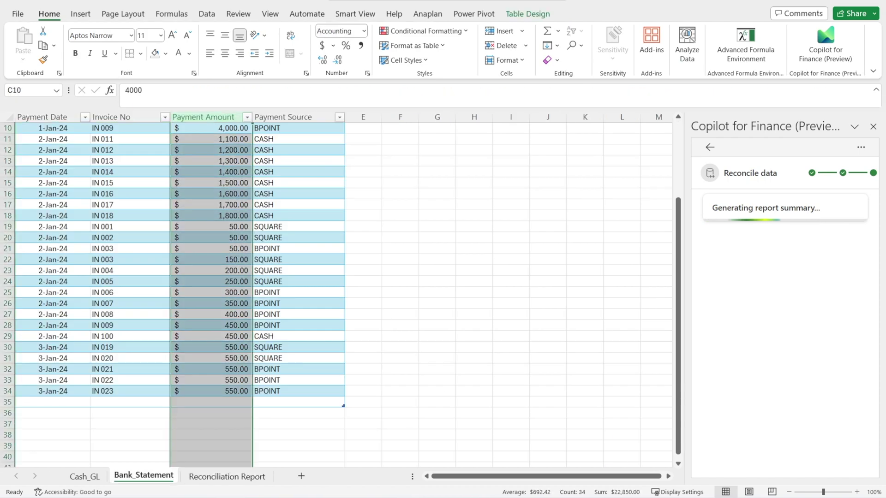
left_click(227, 477)
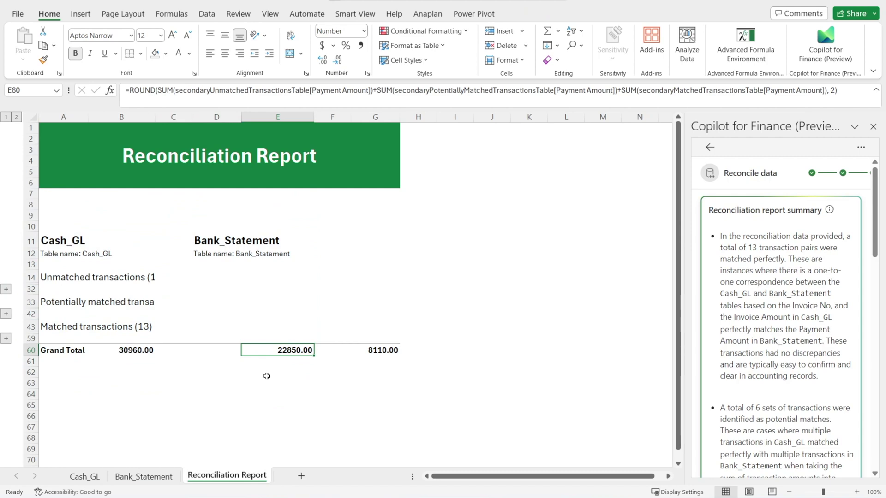
- Include the newly generated summary in the updated Reconciliation Report and view it beneath the Grand Total
scroll(775, 403, "down", 15)
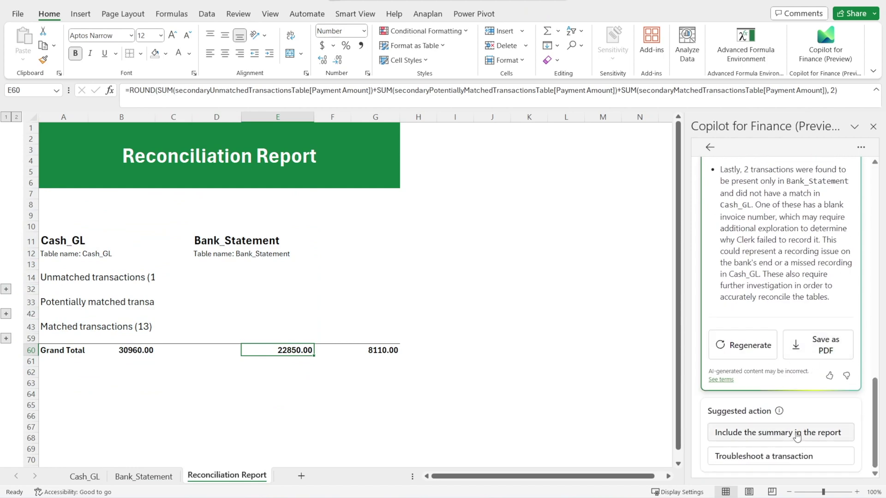
left_click(797, 432)
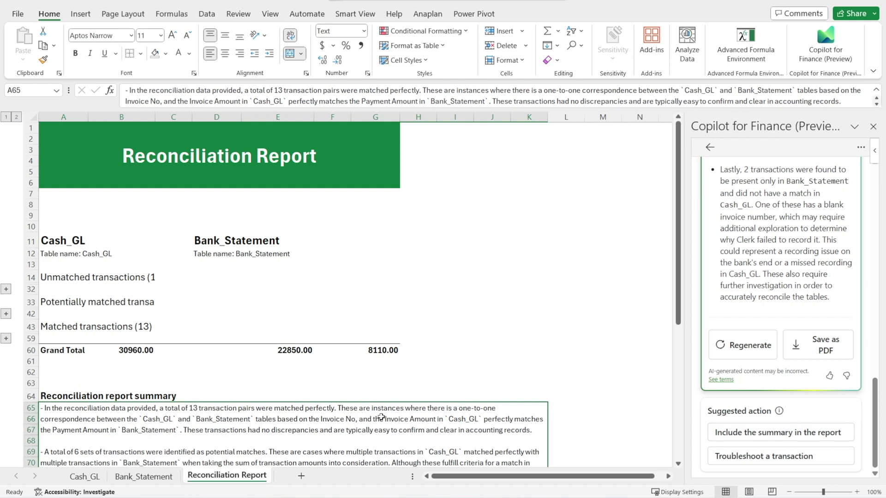
scroll(381, 417, "down", 1)
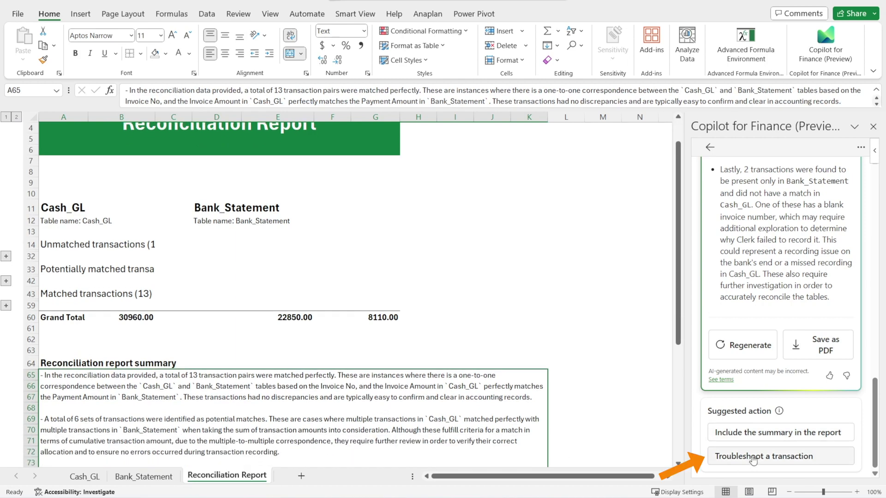
- Troubleshoot the unmatched IN 002 and IN 009 payments in the expanded Unmatched transactions section, reading each one's summary, suggested next steps and details
left_click(753, 457)
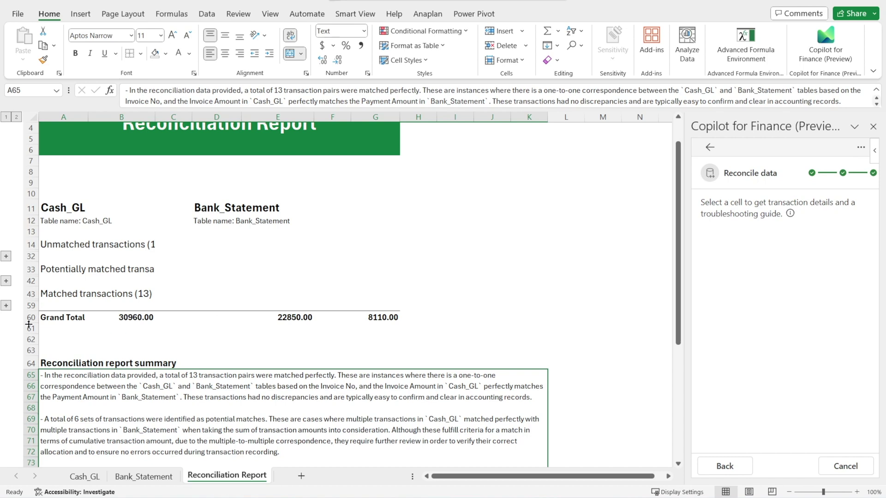
left_click(5, 258)
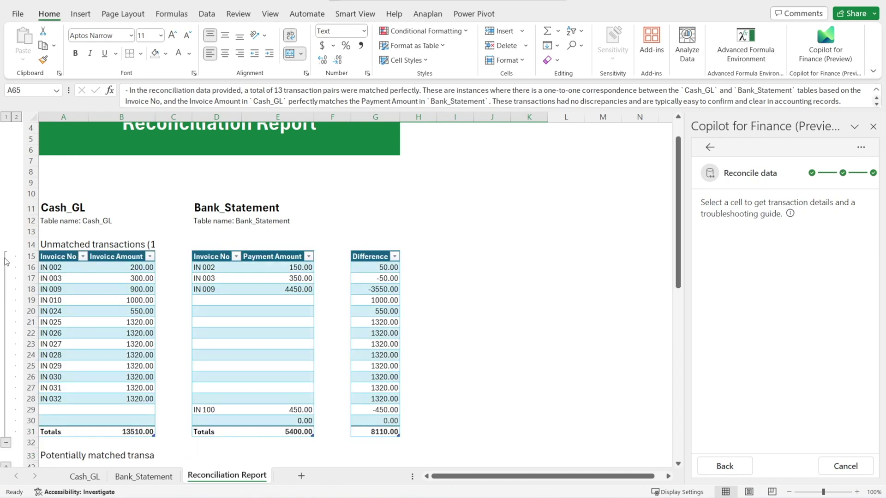
left_click(286, 267)
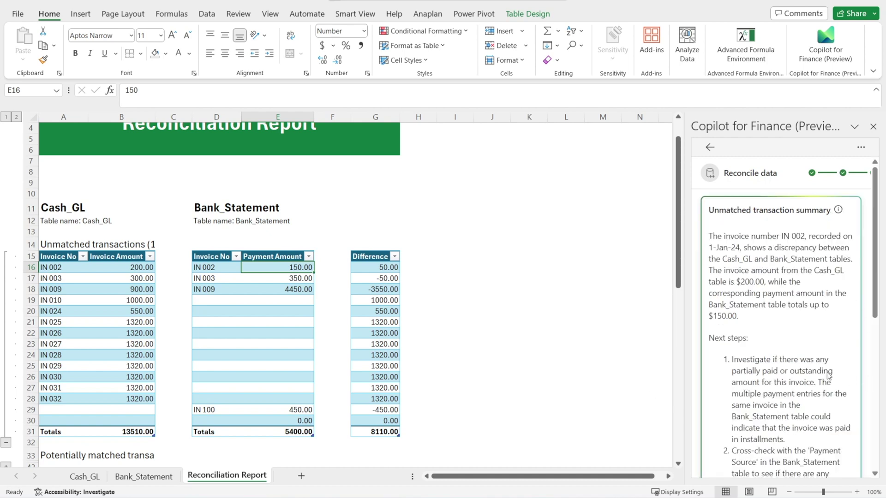
scroll(811, 341, "down", 3)
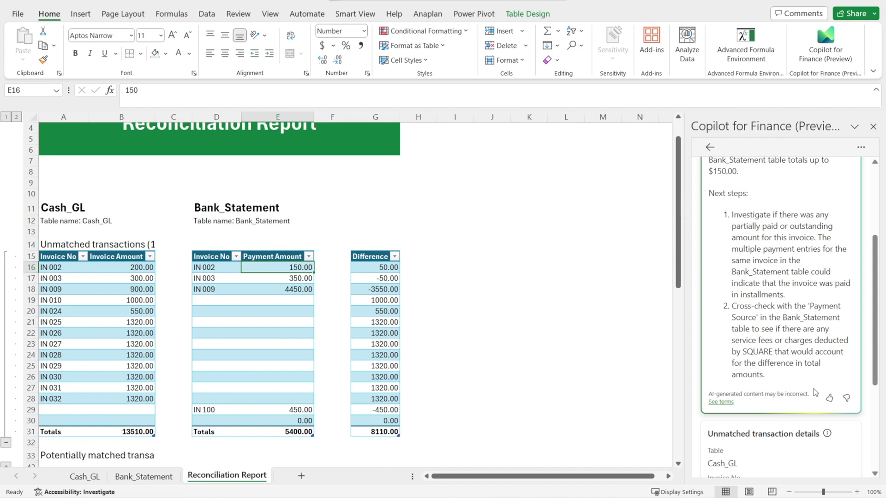
scroll(813, 388, "up", 3)
scroll(813, 388, "down", 3)
left_click(307, 288)
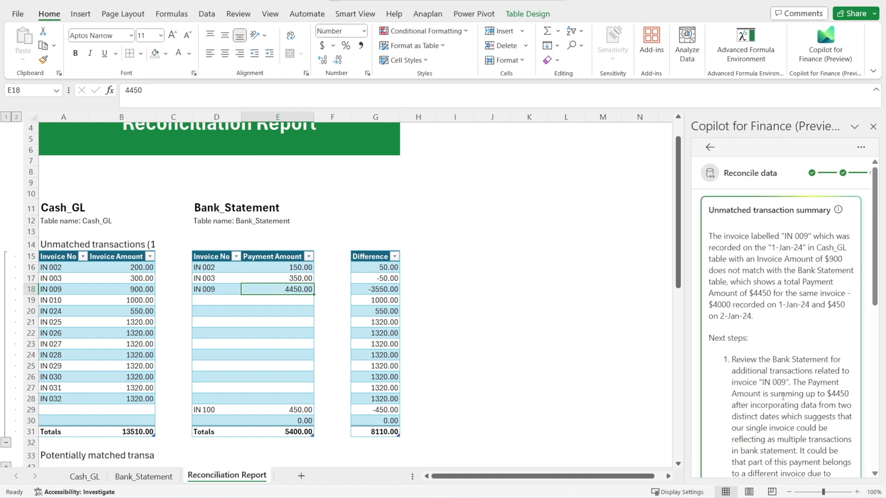
scroll(784, 401, "down", 10)
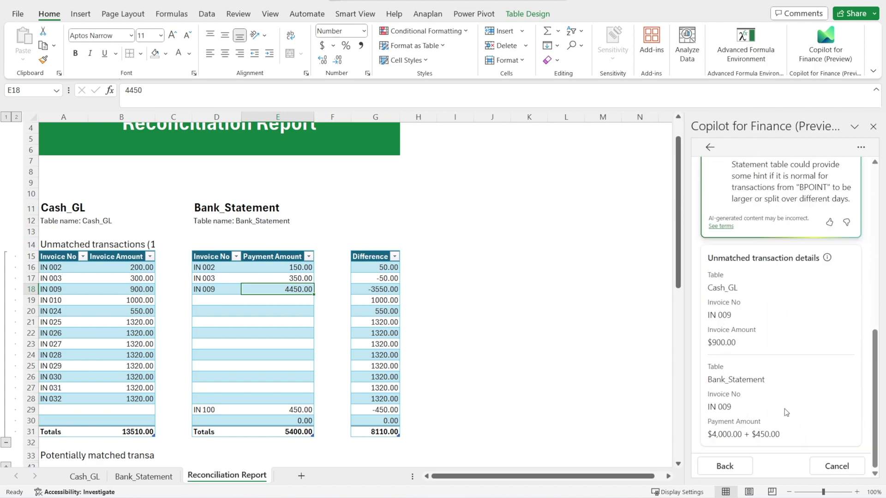